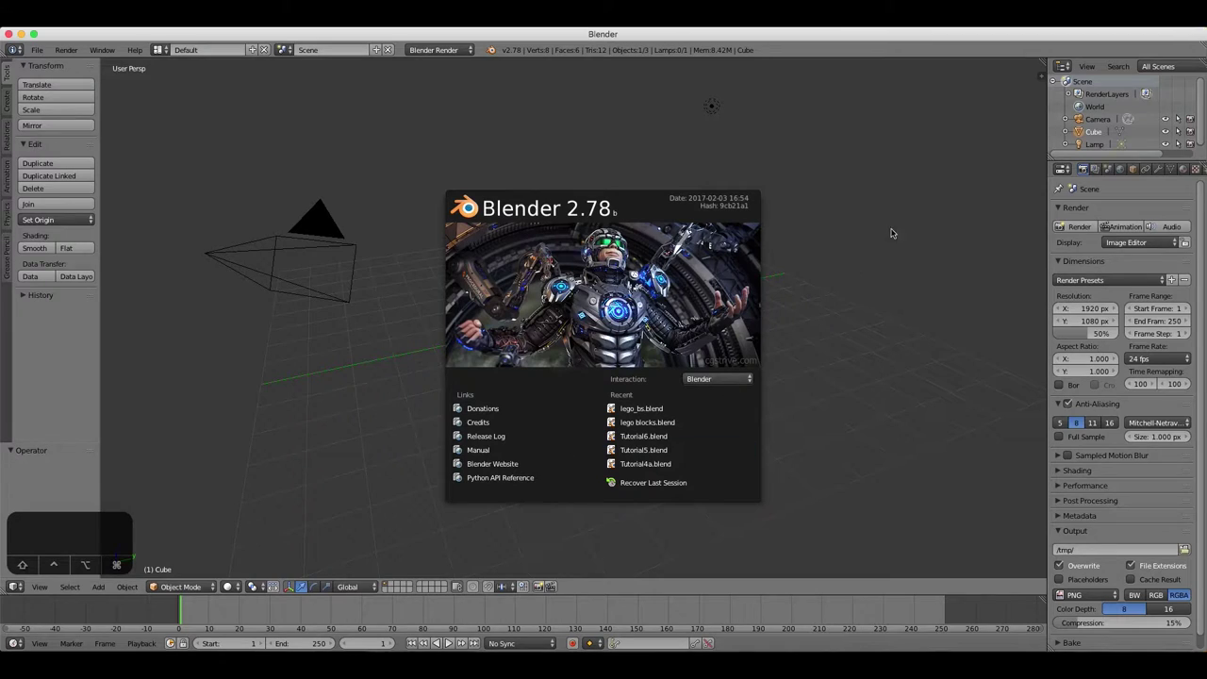
Dismiss the splash screen and select the default cube after toggling the selection of all objects
left_click(858, 198)
scroll(573, 318, "up", 6)
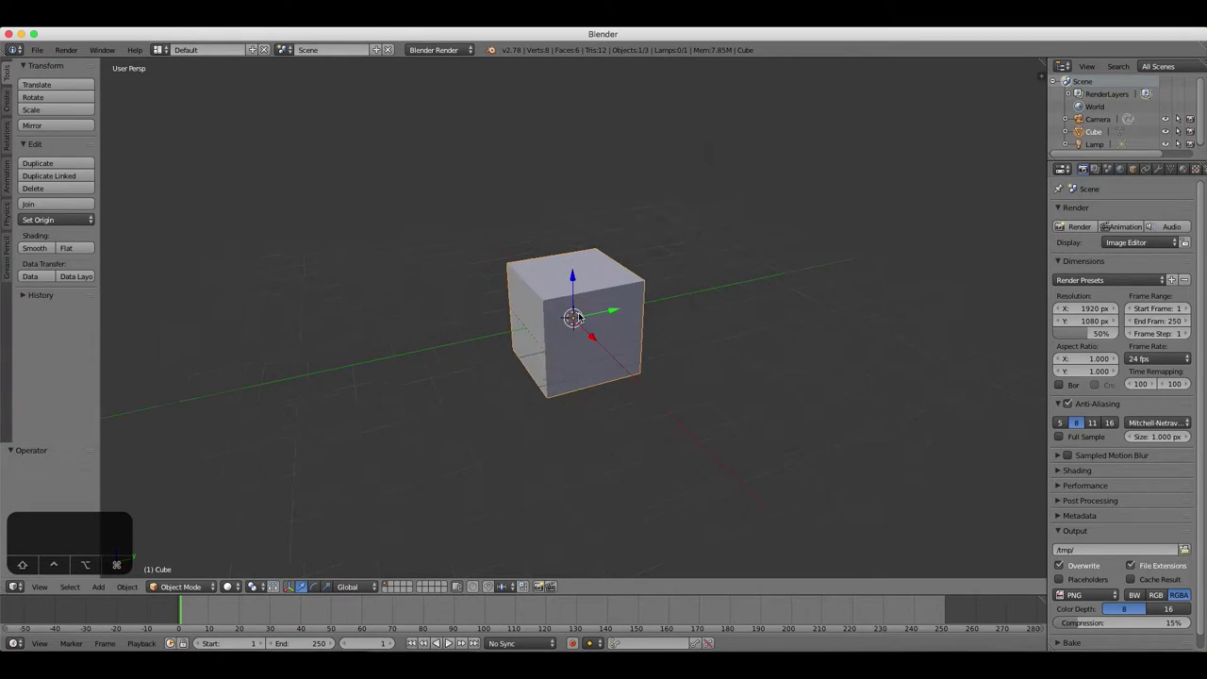
key("a")
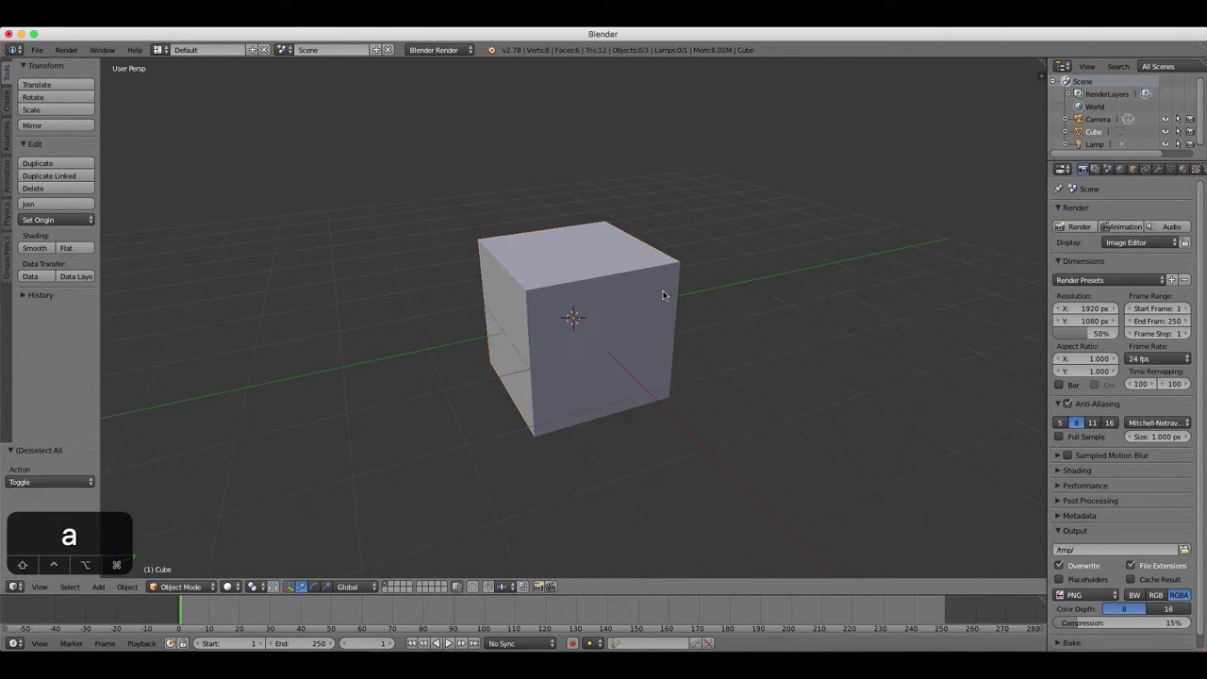
key("a")
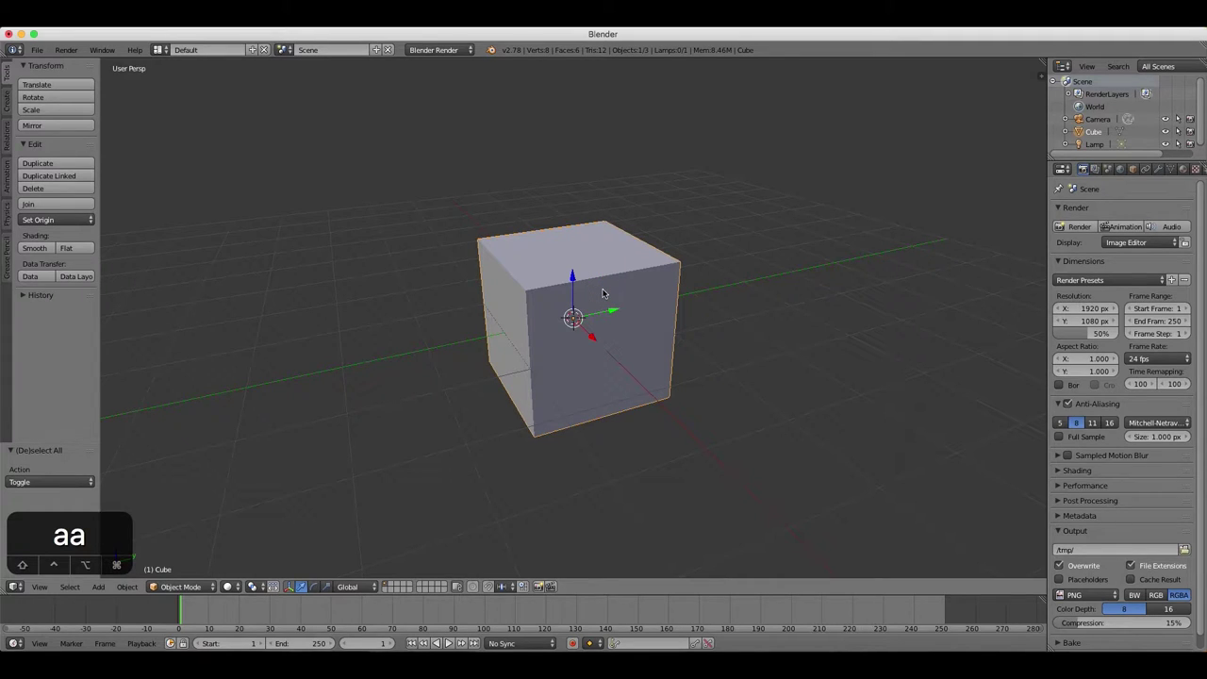
key("a")
right_click(602, 289)
mouse_move(738, 278)
middle_mouse_down()
mouse_move(684, 299)
mouse_move(723, 285)
middle_mouse_up()
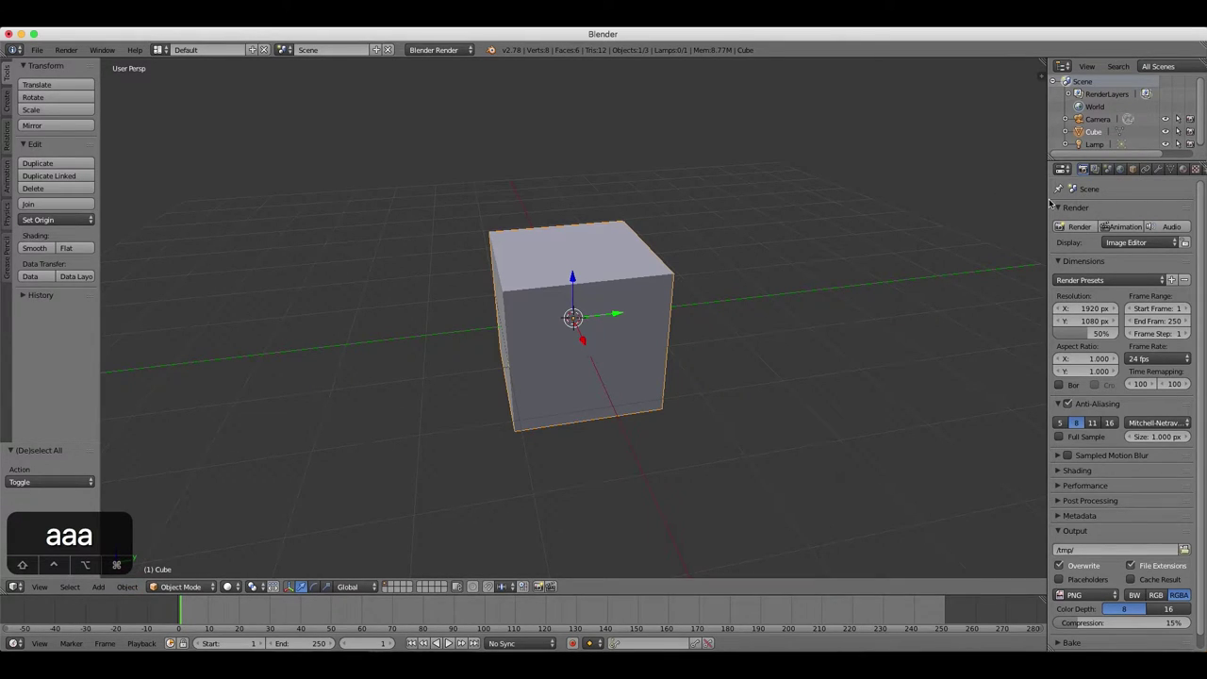
Widen the properties area and replace the cube's existing material with a newly created one
left_click_drag(1046, 200, 1020, 201)
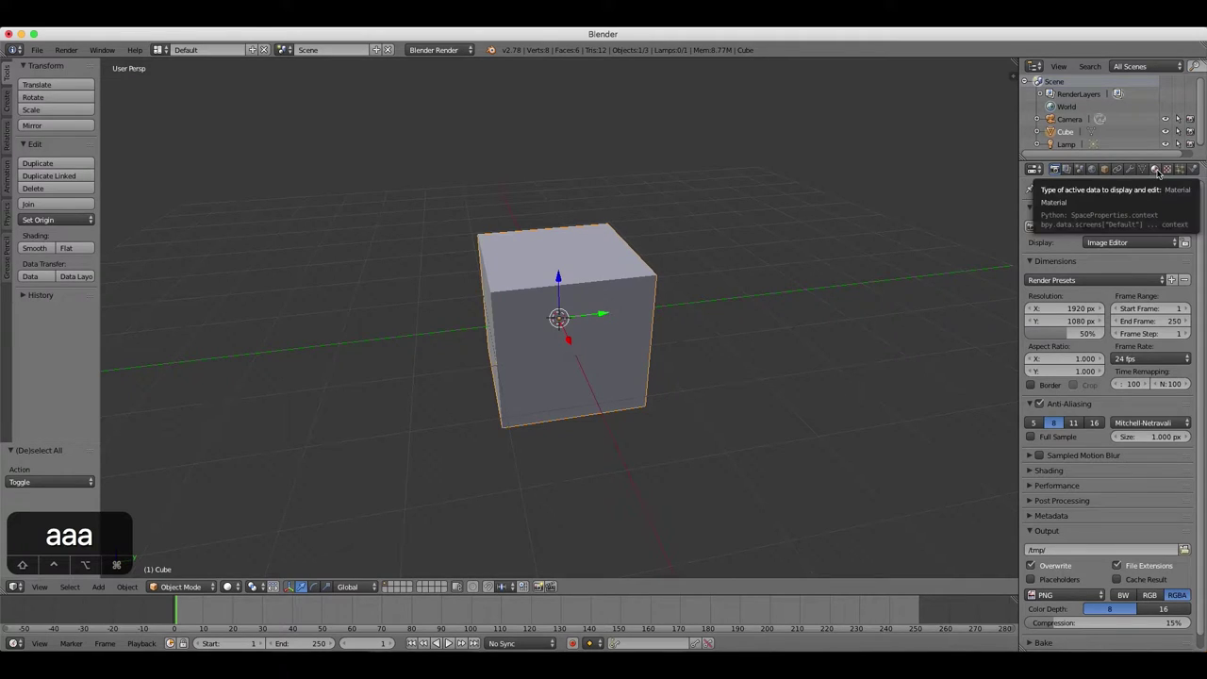
left_click(1156, 169)
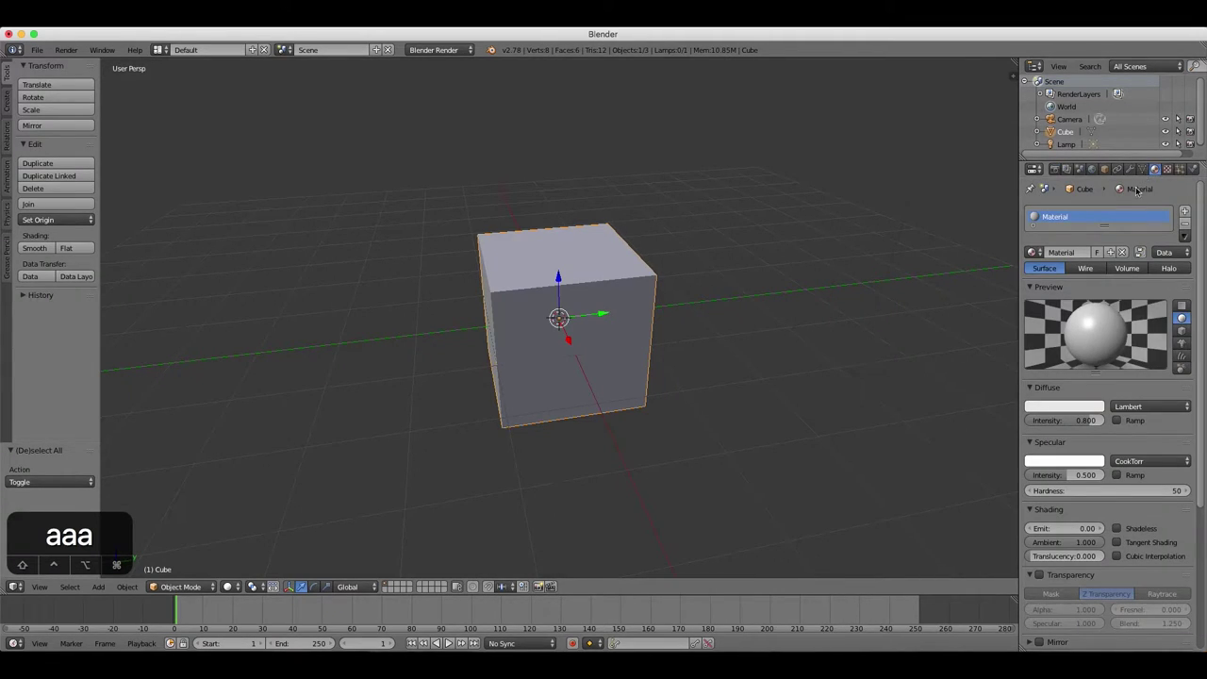
left_click(1185, 224)
left_click(1195, 213)
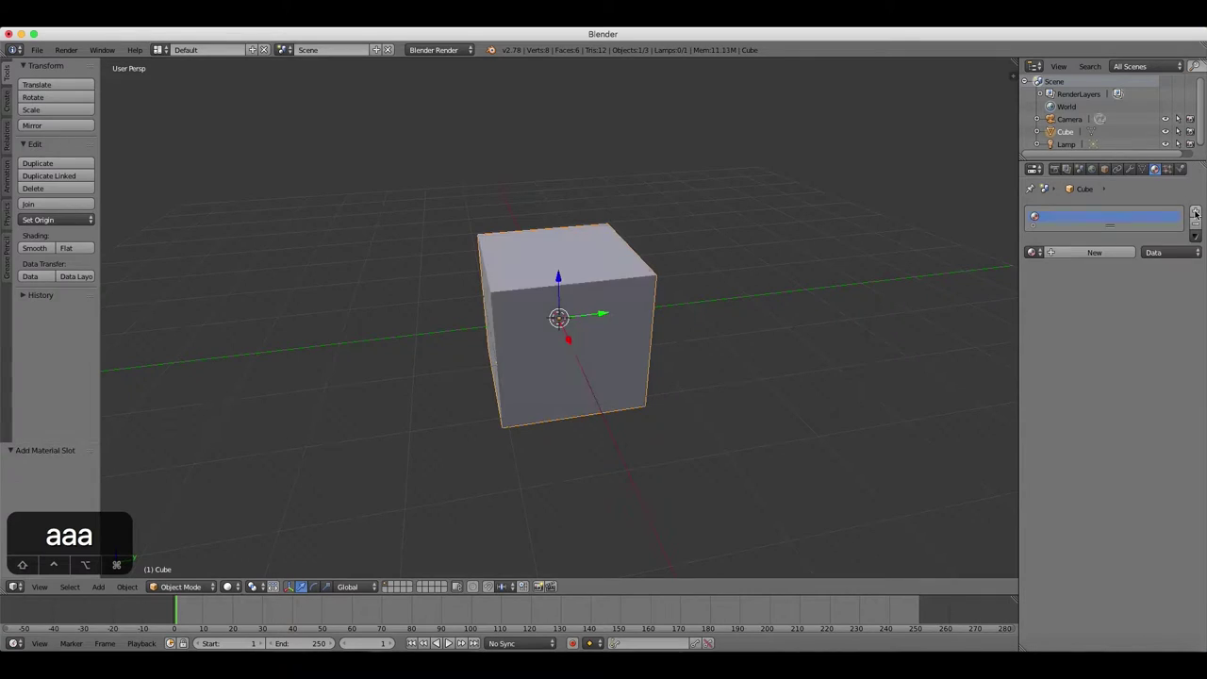
left_click(1113, 255)
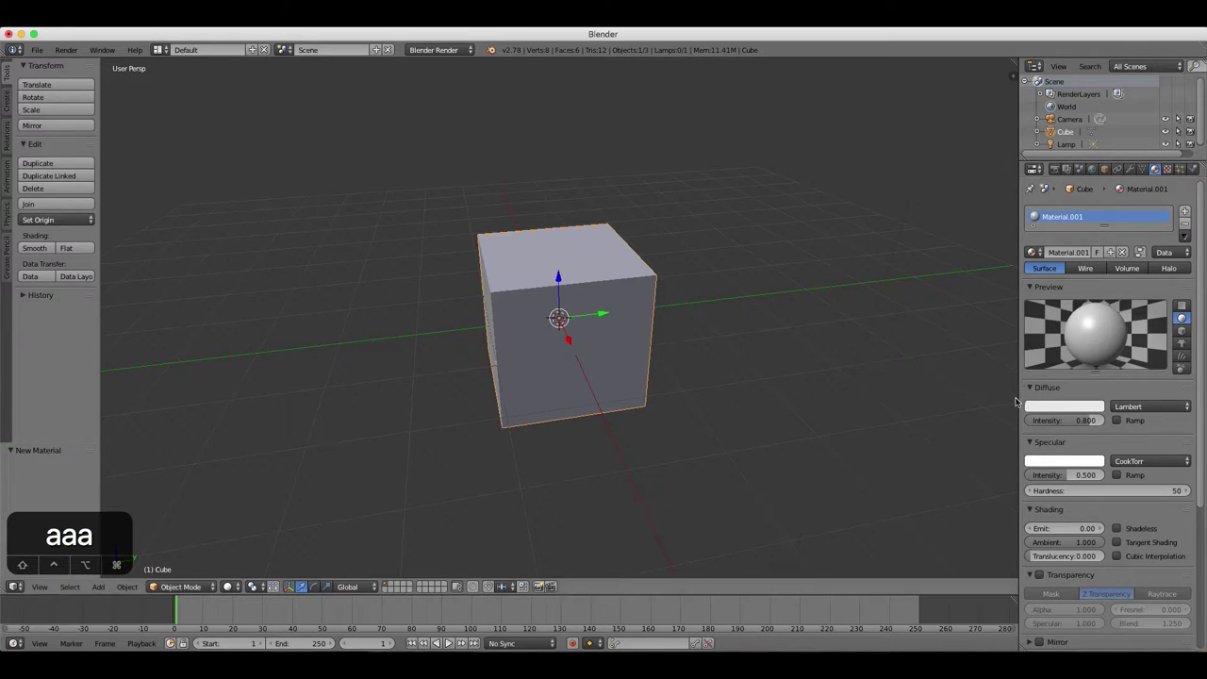
Set the new material's diffuse colour to blue and check the cube, including through the camera
left_click(1066, 406)
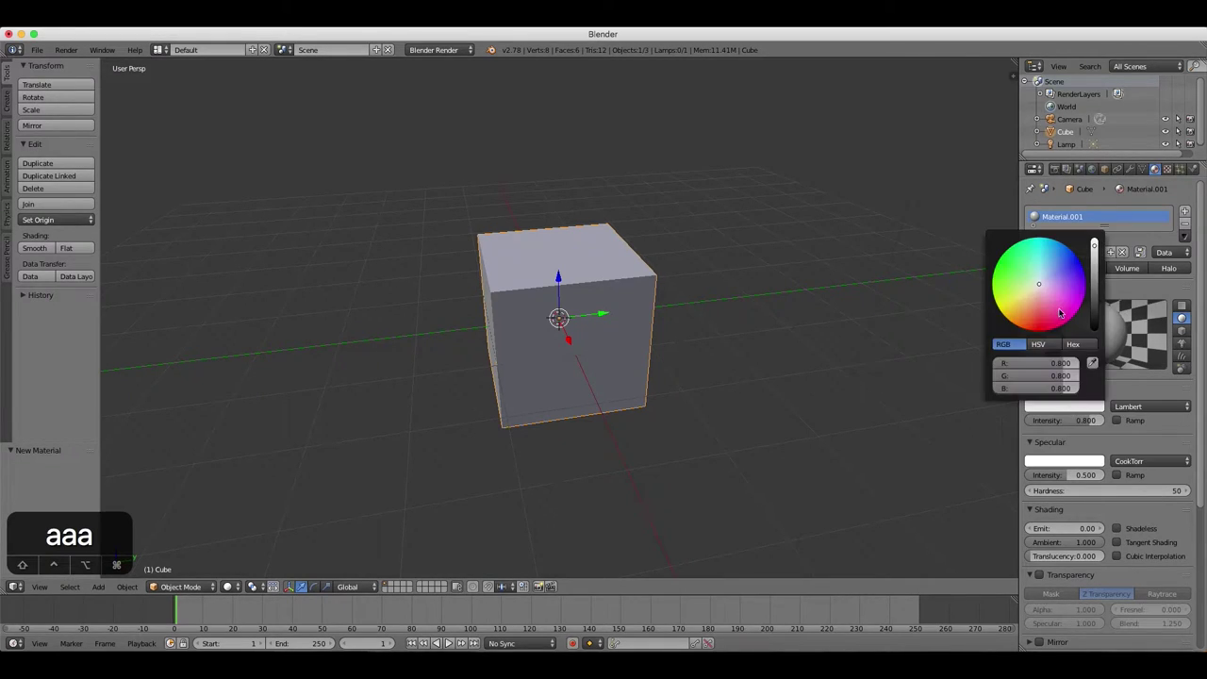
mouse_move(1044, 280)
left_mouse_down()
mouse_move(1011, 312)
mouse_move(1001, 263)
mouse_move(999, 293)
mouse_move(1026, 297)
mouse_move(1030, 318)
mouse_move(1041, 290)
mouse_move(1057, 317)
mouse_move(1036, 296)
mouse_move(1069, 258)
left_mouse_up()
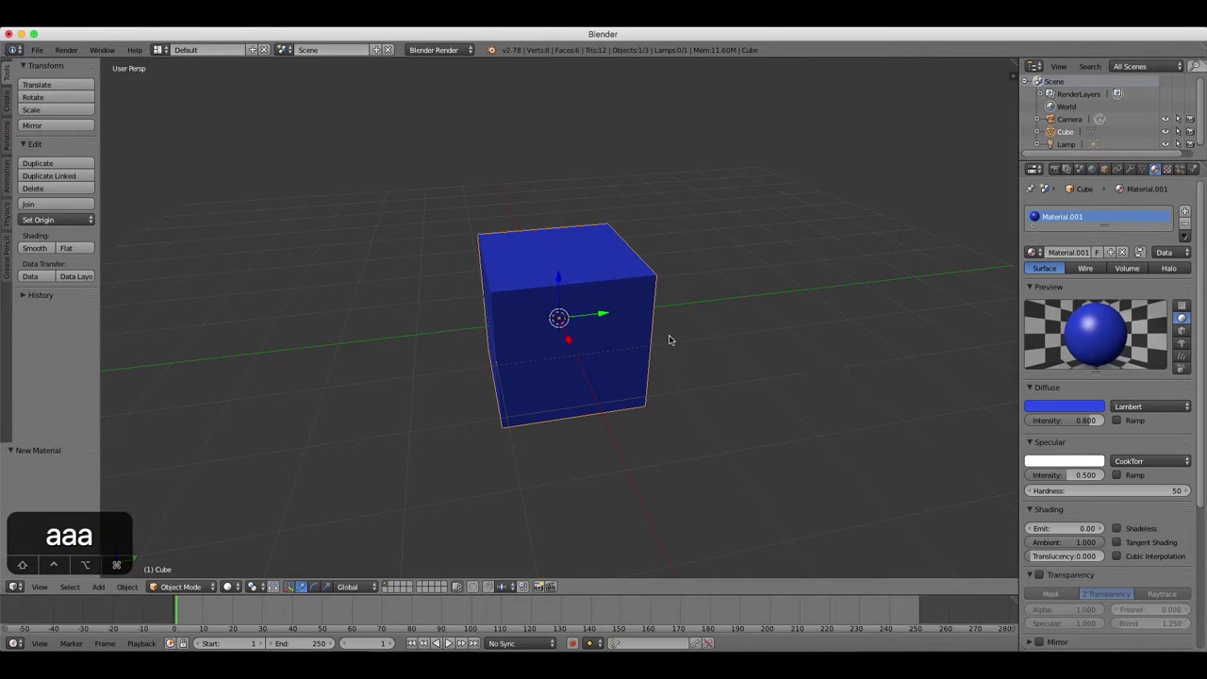
middle_click_drag(589, 310, 628, 311)
scroll(628, 312, "up", 1)
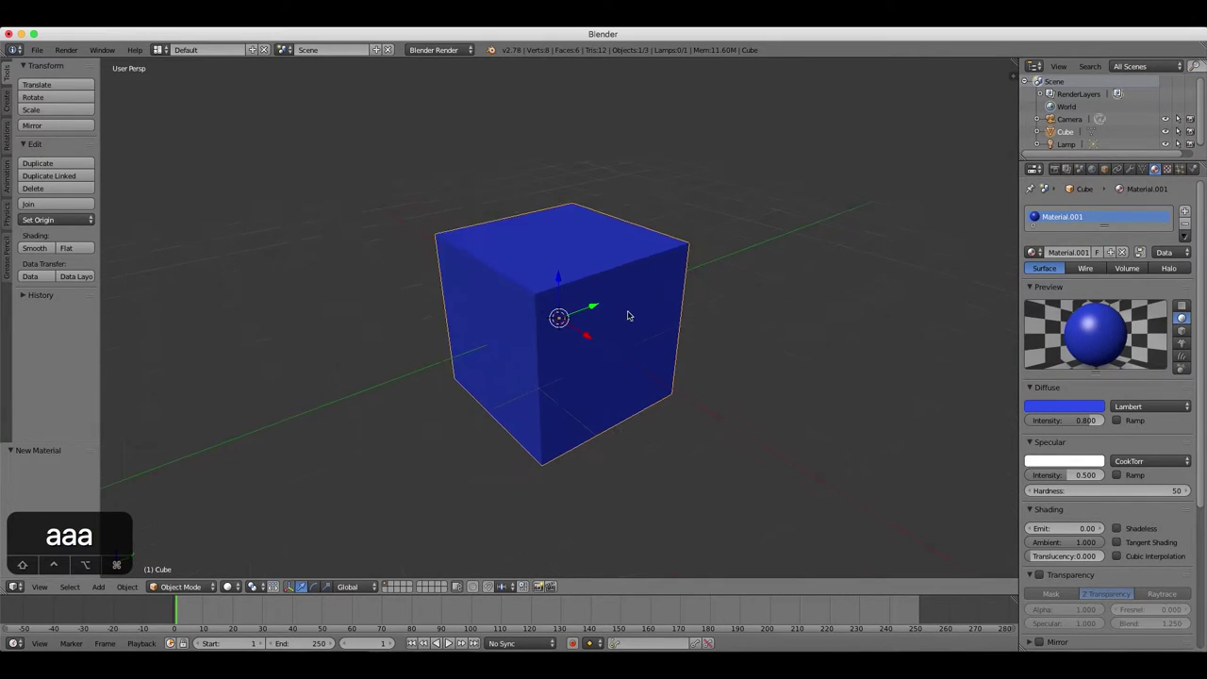
key("KP_0")
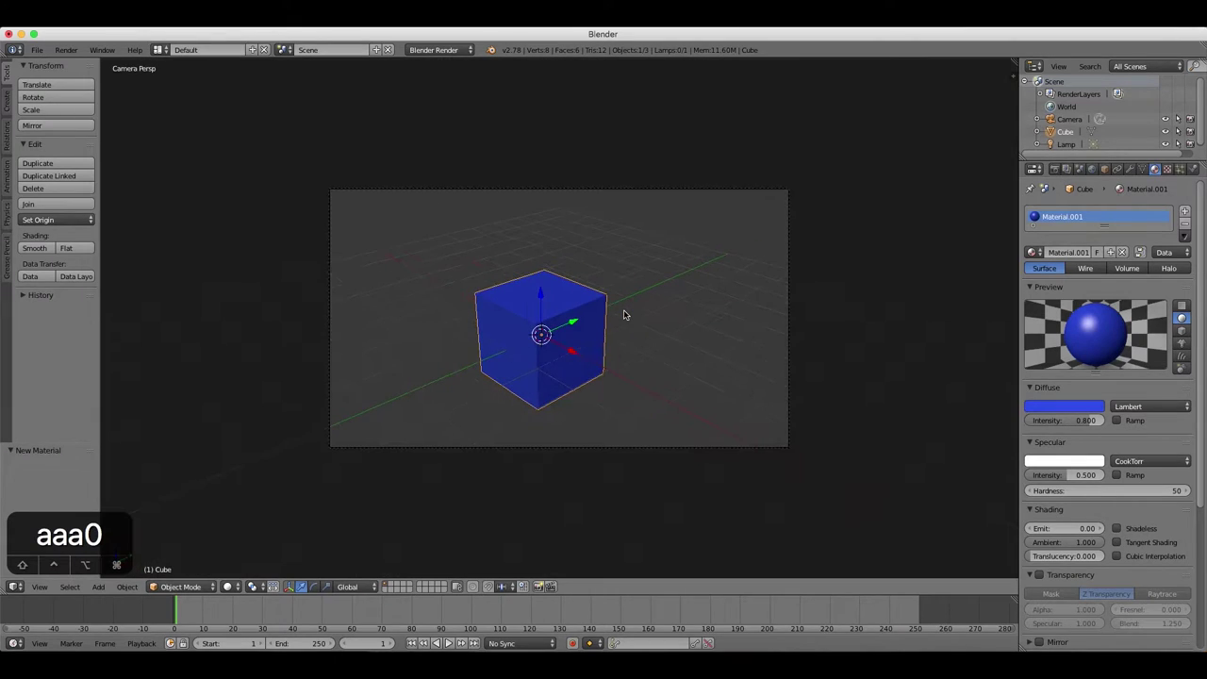
middle_click_drag(625, 315, 628, 315)
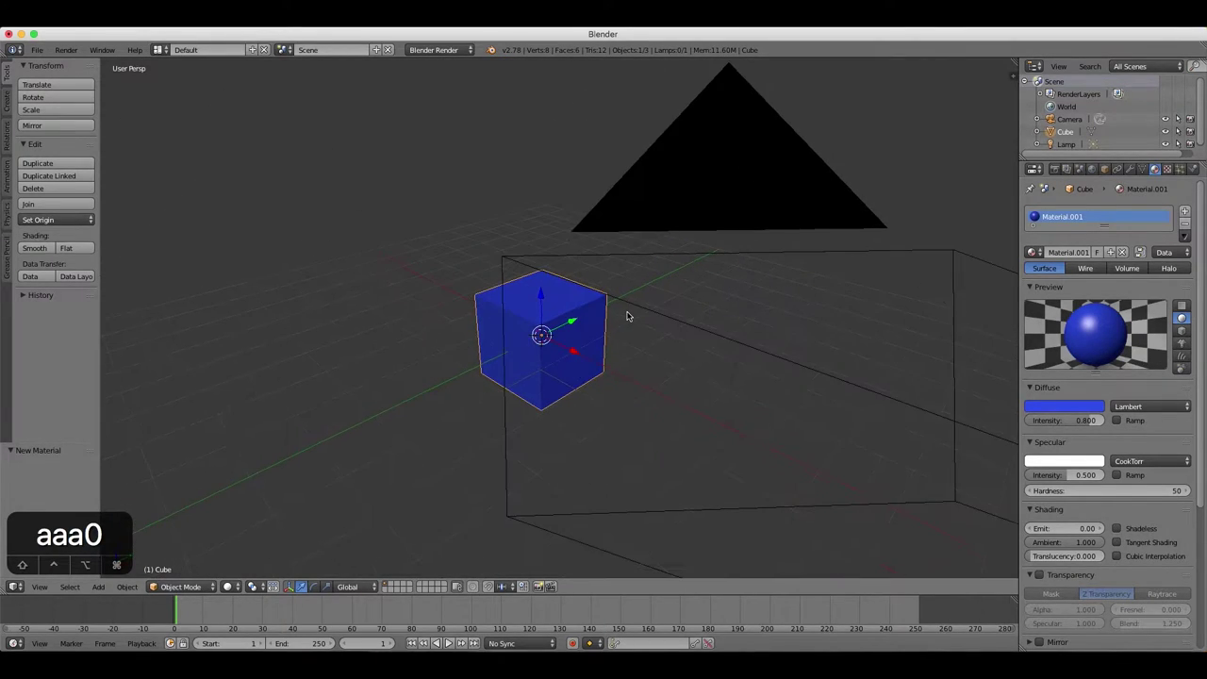
scroll(630, 315, "up", 3)
Examine the cube's separate faces by selecting them one at a time in Edit Mode, and return to Object Mode
key("Tab")
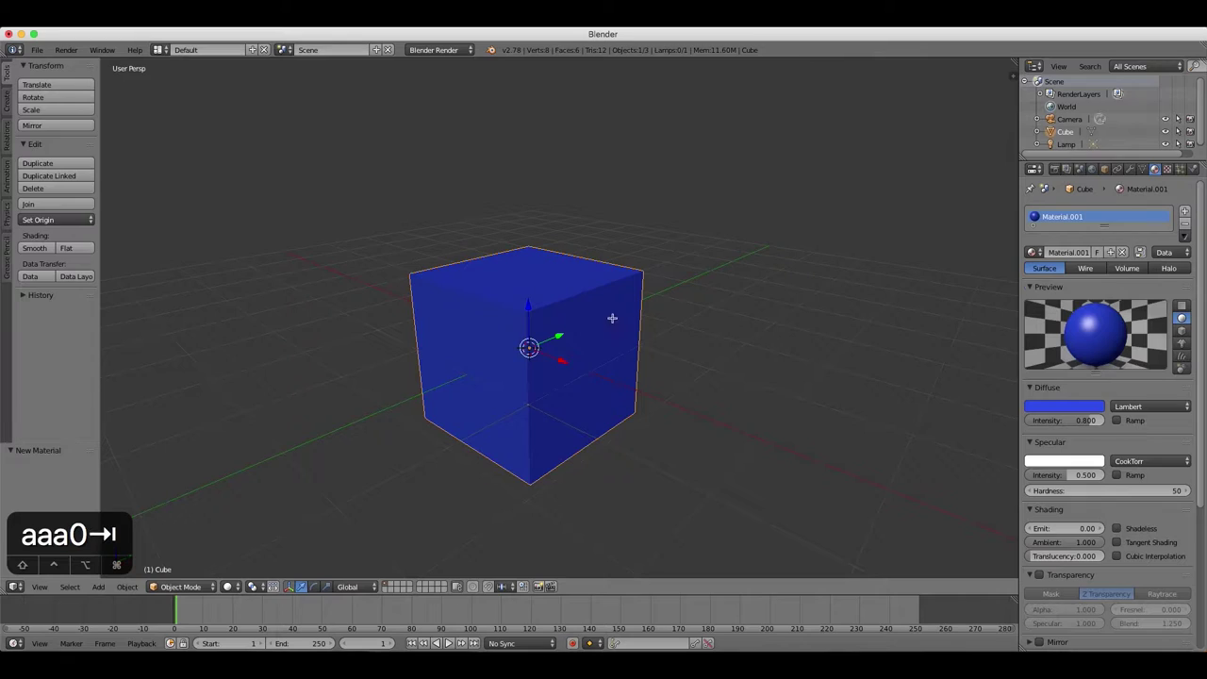
left_click(386, 587)
right_click(517, 367)
right_click(594, 350)
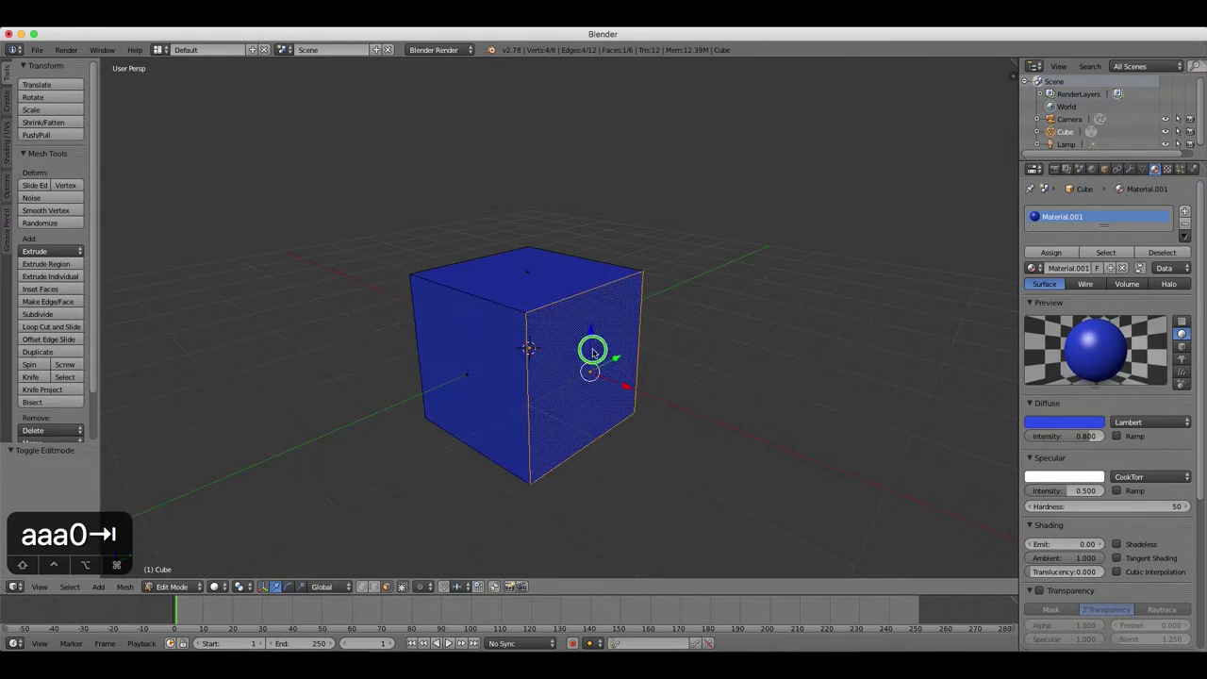
right_click(539, 288)
key("Tab")
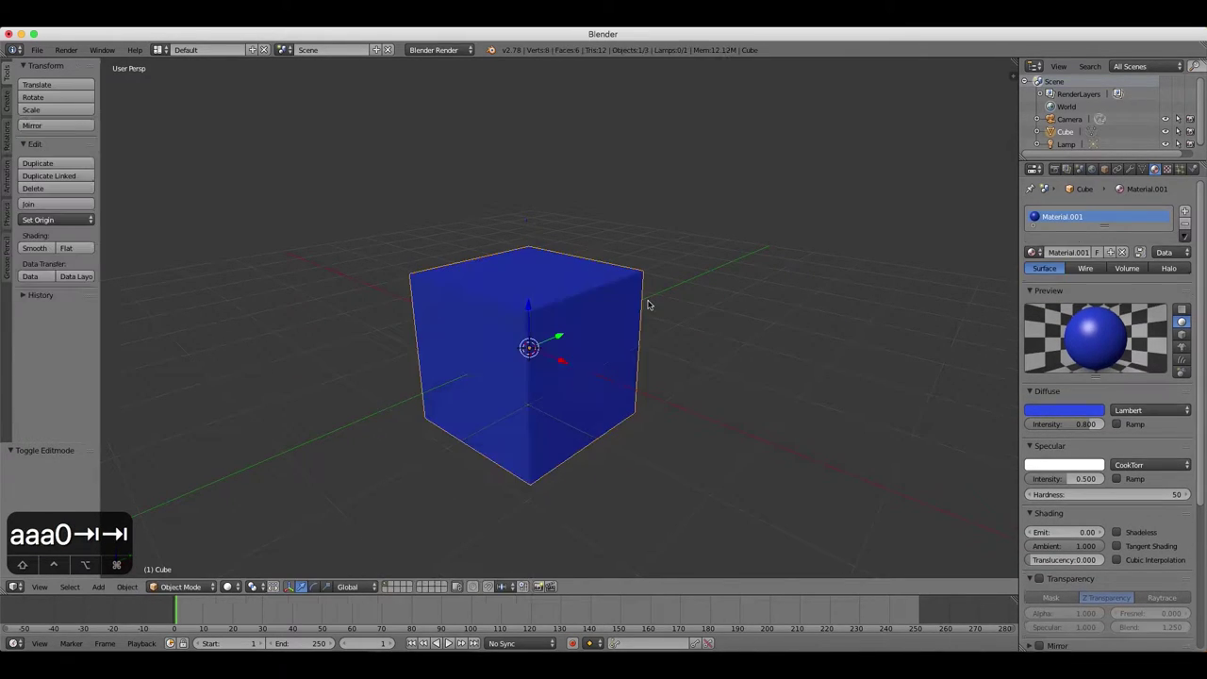
View the material preview on the flat, cube, monkey, hair and sky-sphere shapes, and return it to the sphere
left_click(1181, 306)
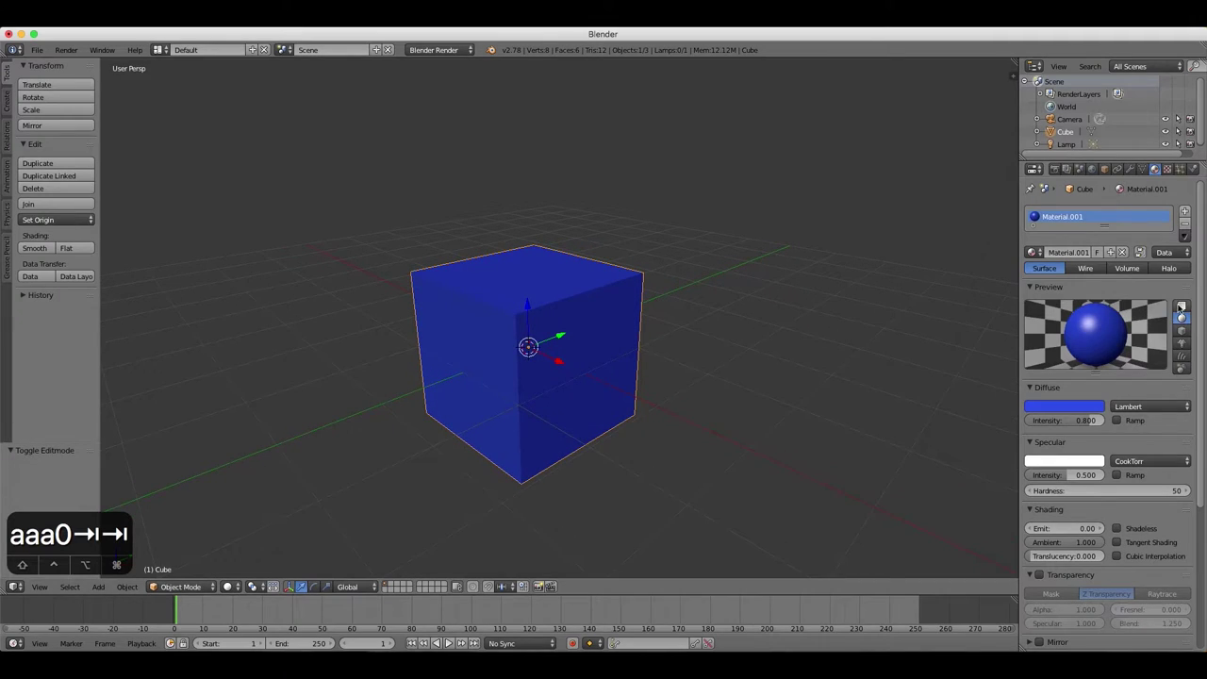
left_click(1183, 319)
left_click(1184, 331)
left_click(1182, 343)
left_click(1182, 356)
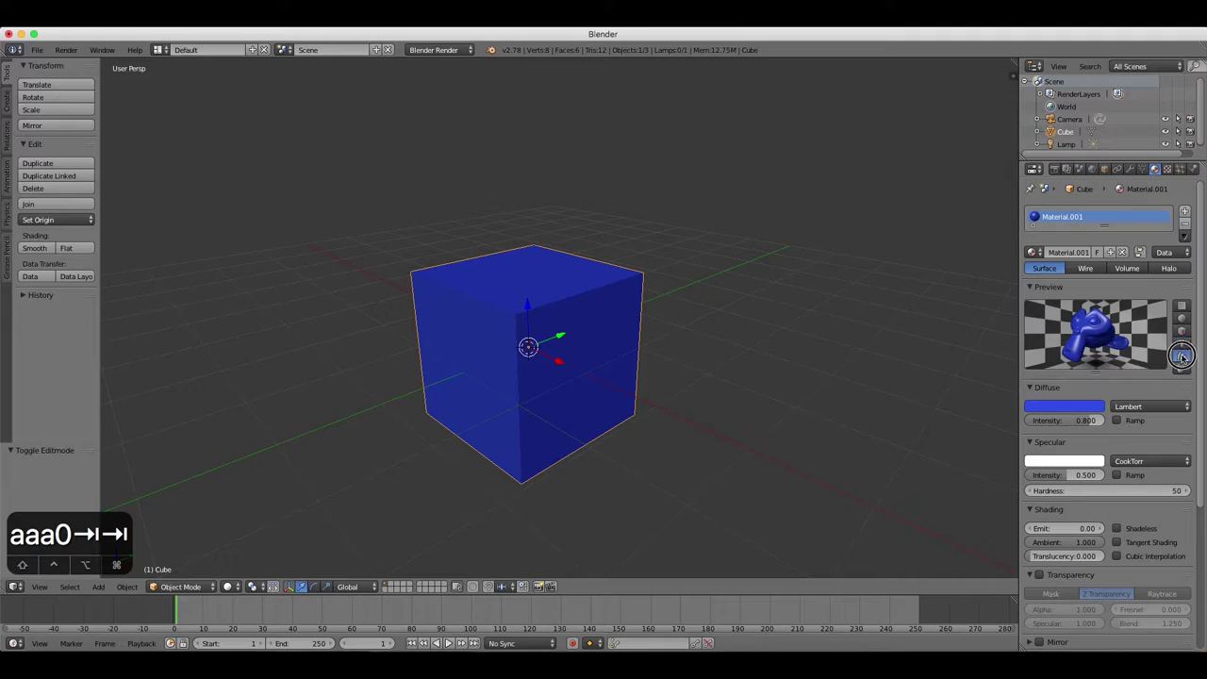
left_click(1181, 369)
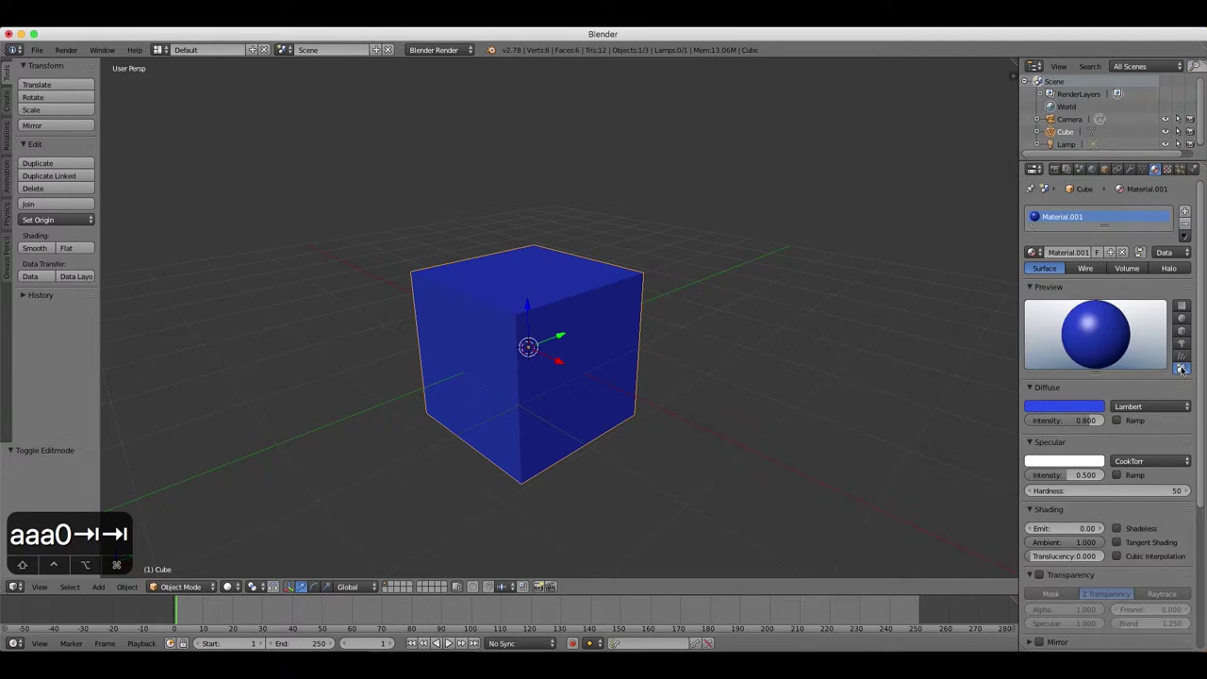
left_click(1182, 320)
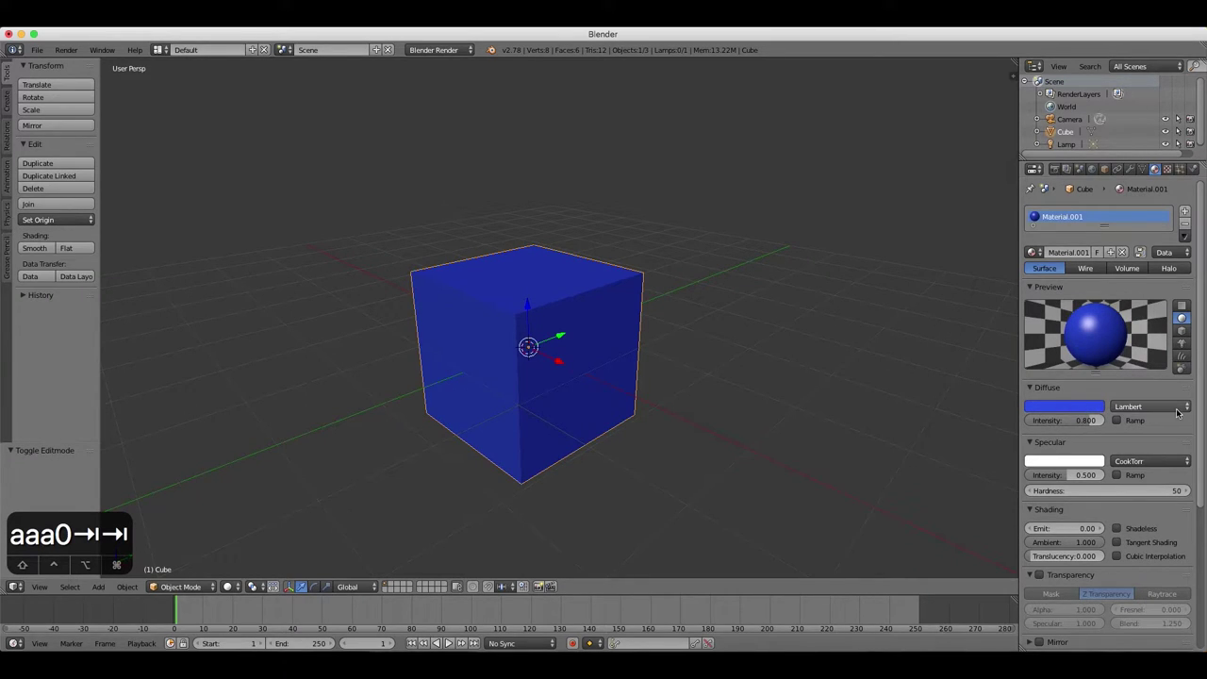
Try out the diffuse and specular intensities, leaving them at 0.8 and 0.5, and set the specular hardness to 66
left_click_drag(1197, 416, 1198, 476)
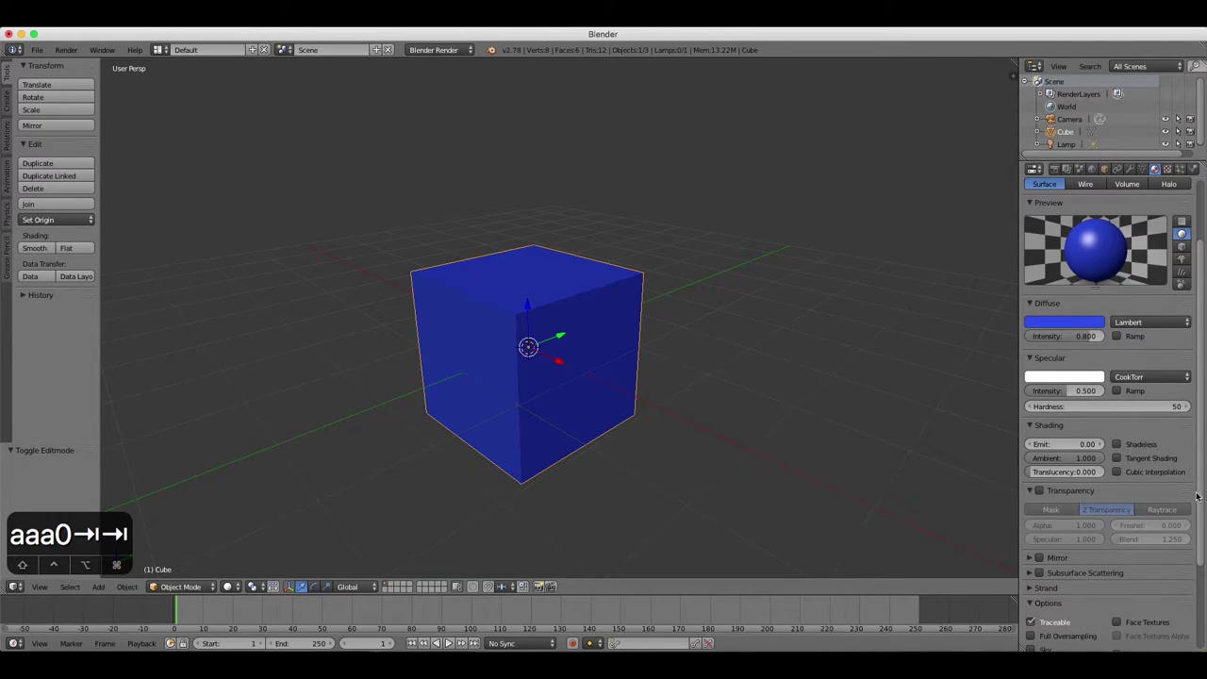
left_click_drag(1197, 496, 1202, 569)
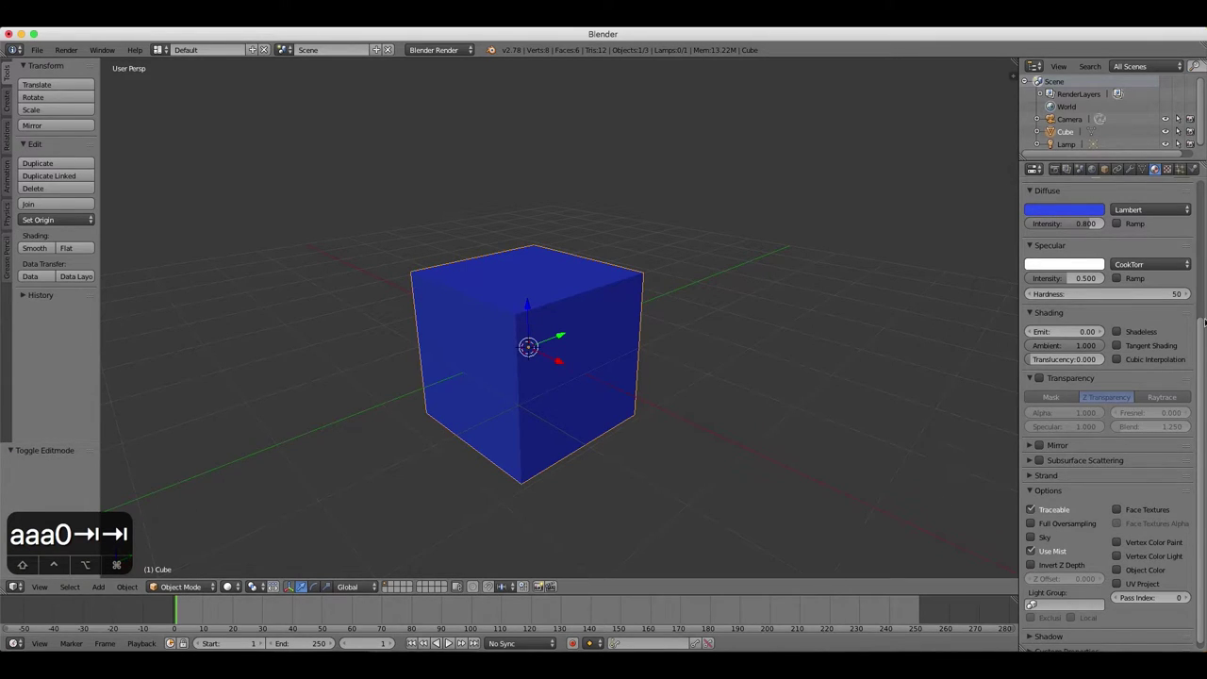
left_click_drag(1203, 346, 1200, 186)
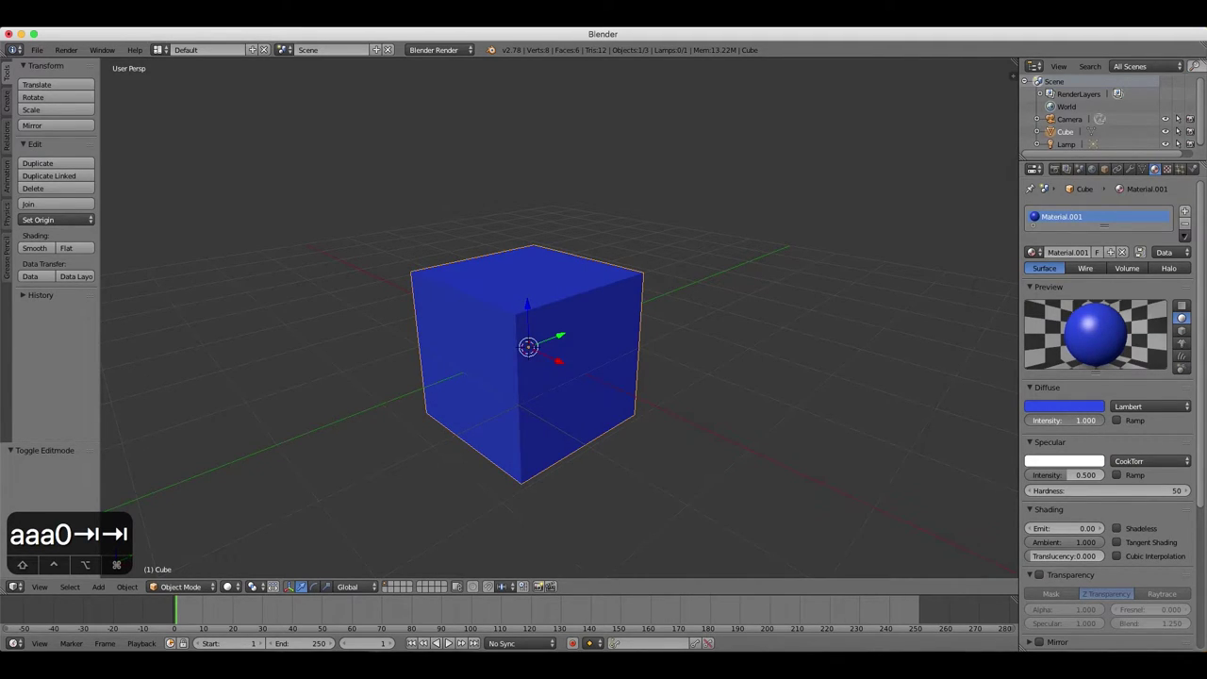
mouse_move(1085, 419)
left_mouse_down()
mouse_move(1020, 420)
mouse_move(1088, 420)
left_mouse_up()
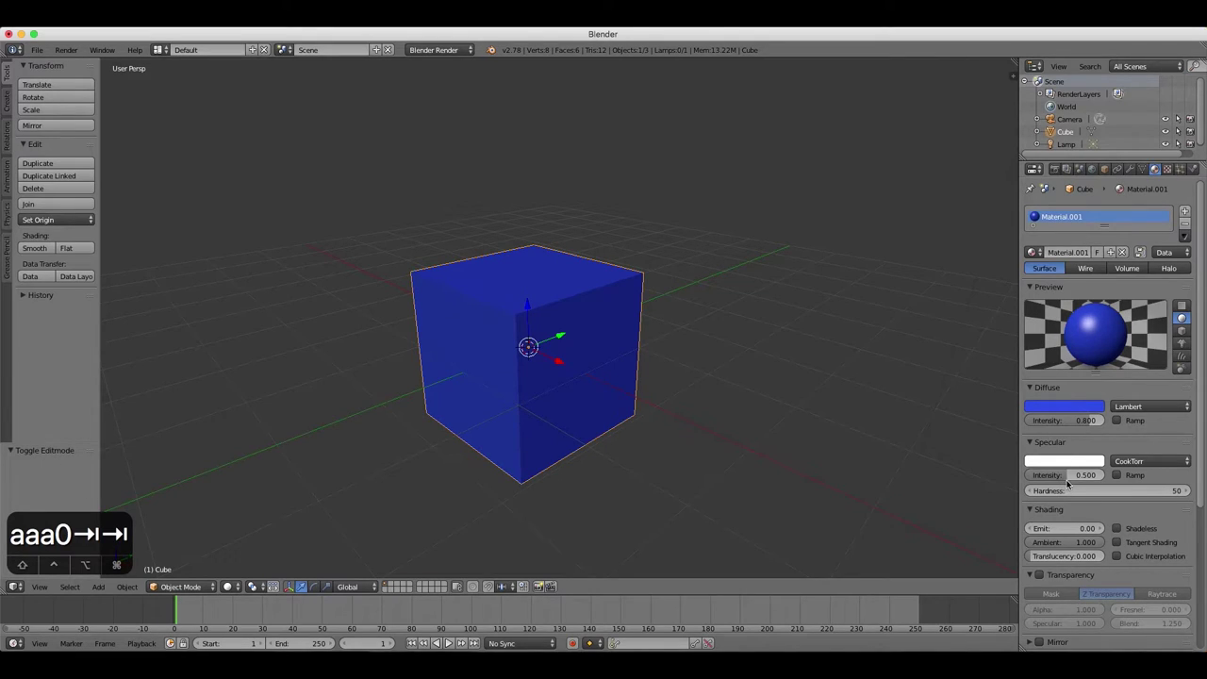
mouse_move(1067, 476)
left_mouse_down()
mouse_move(1122, 475)
mouse_move(1051, 476)
mouse_move(1187, 490)
mouse_move(1047, 475)
left_mouse_up()
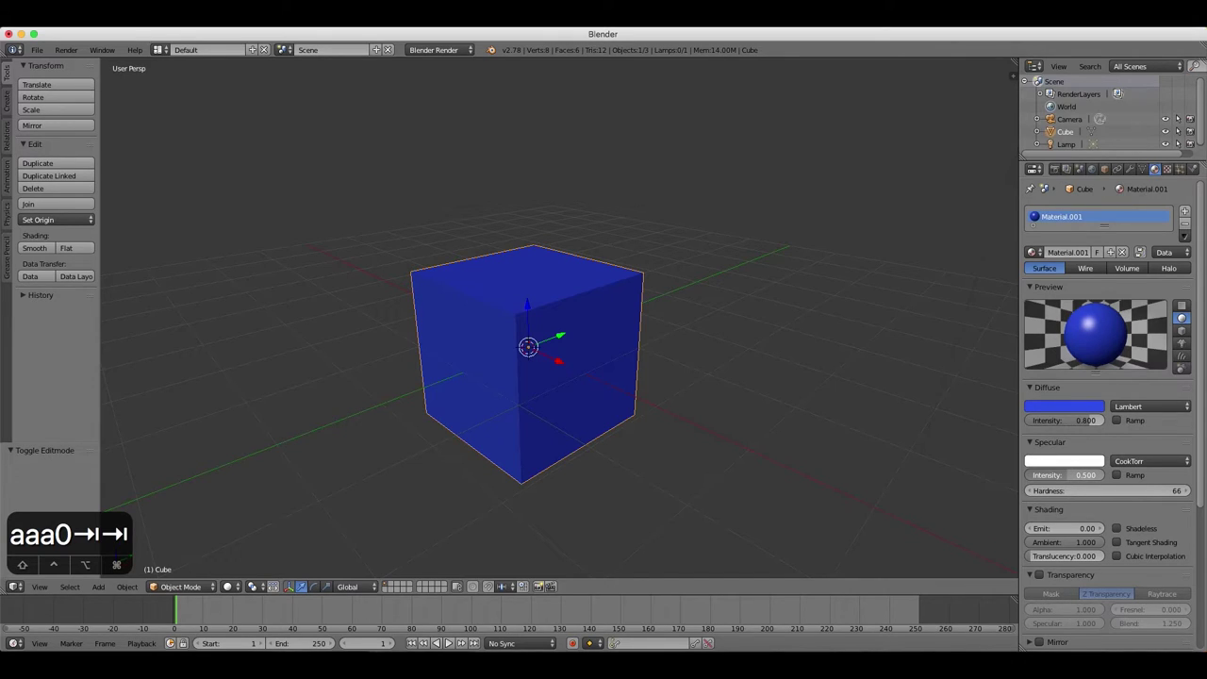
Try Emit values of 1.74 and 2.00 for the material's shading, and settle on an Emit of 0.47
scroll(1203, 458, "down", 3)
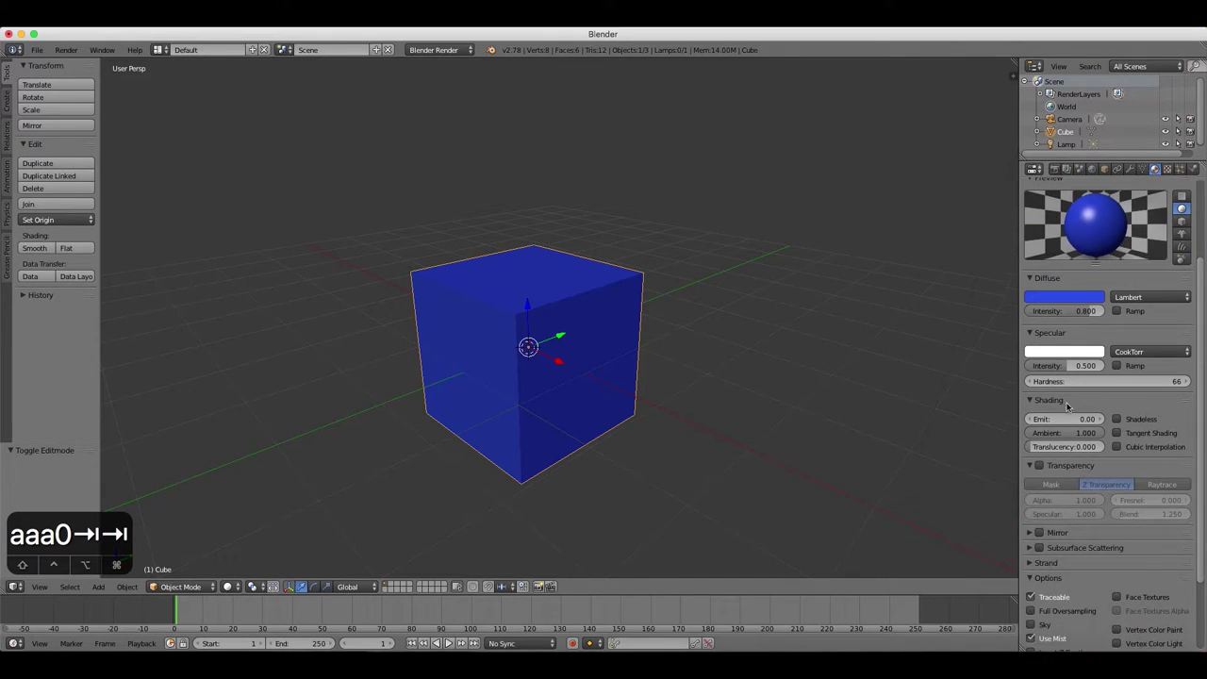
left_click_drag(1061, 419, 1106, 418)
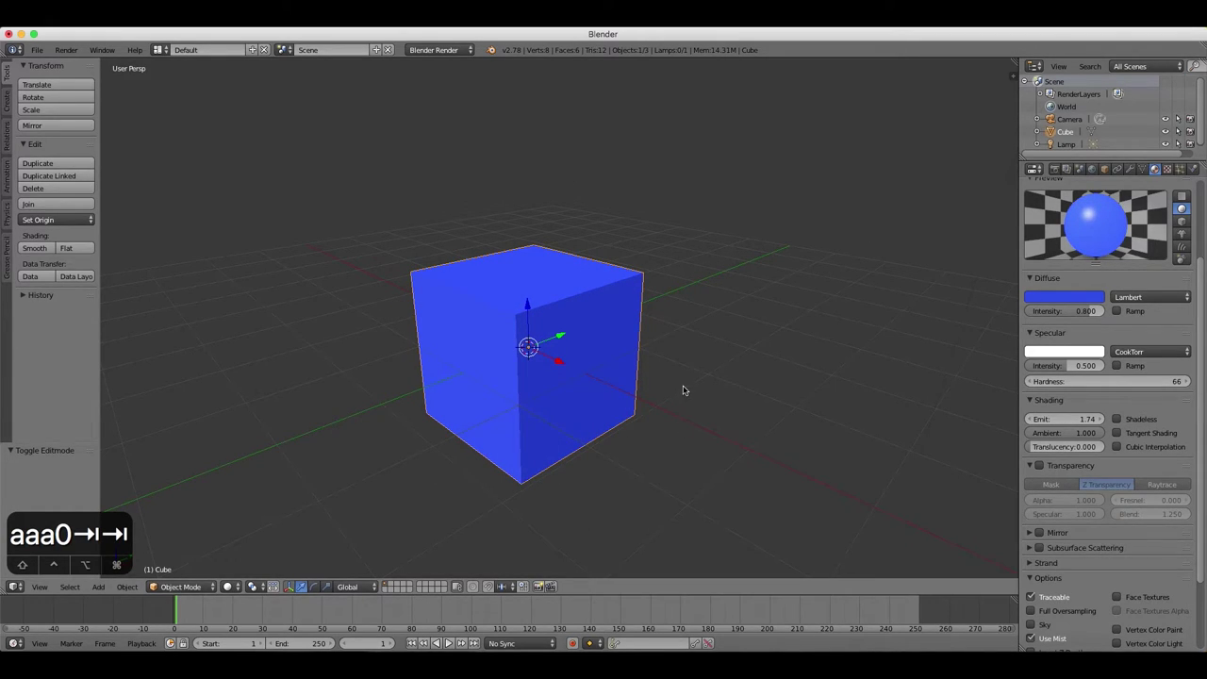
mouse_move(685, 391)
middle_mouse_down()
mouse_move(647, 394)
mouse_move(689, 393)
middle_mouse_up()
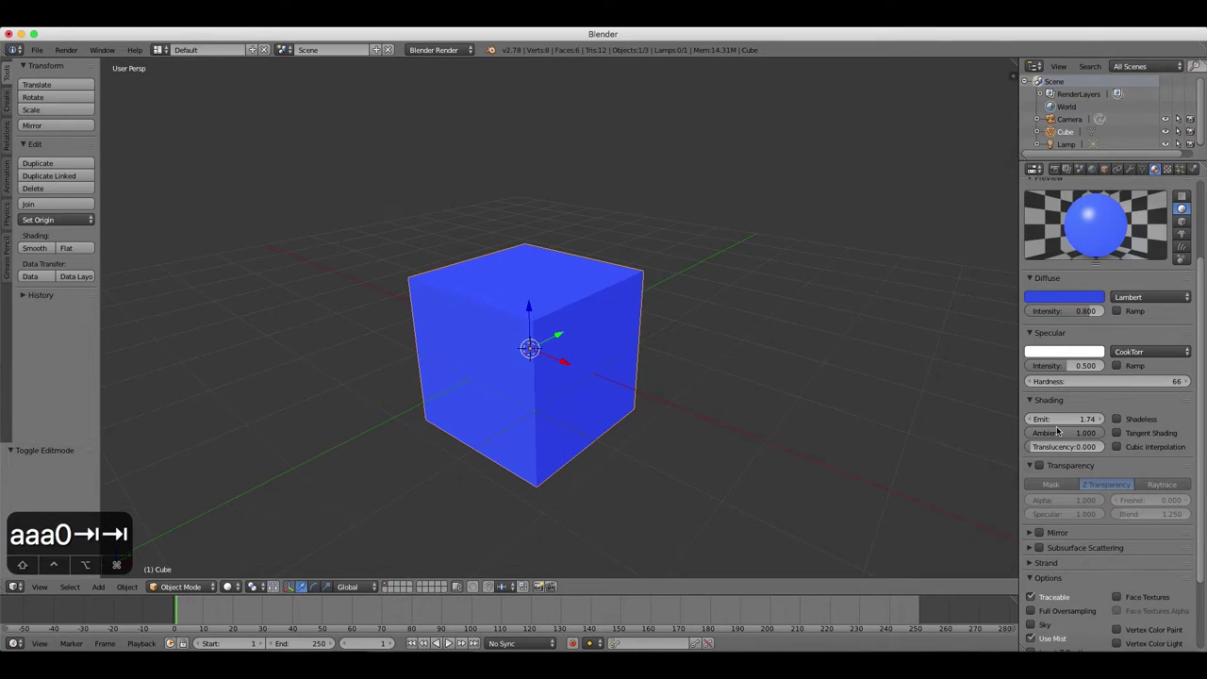
mouse_move(1084, 421)
left_mouse_down()
mouse_move(1014, 419)
mouse_move(1193, 418)
left_mouse_up()
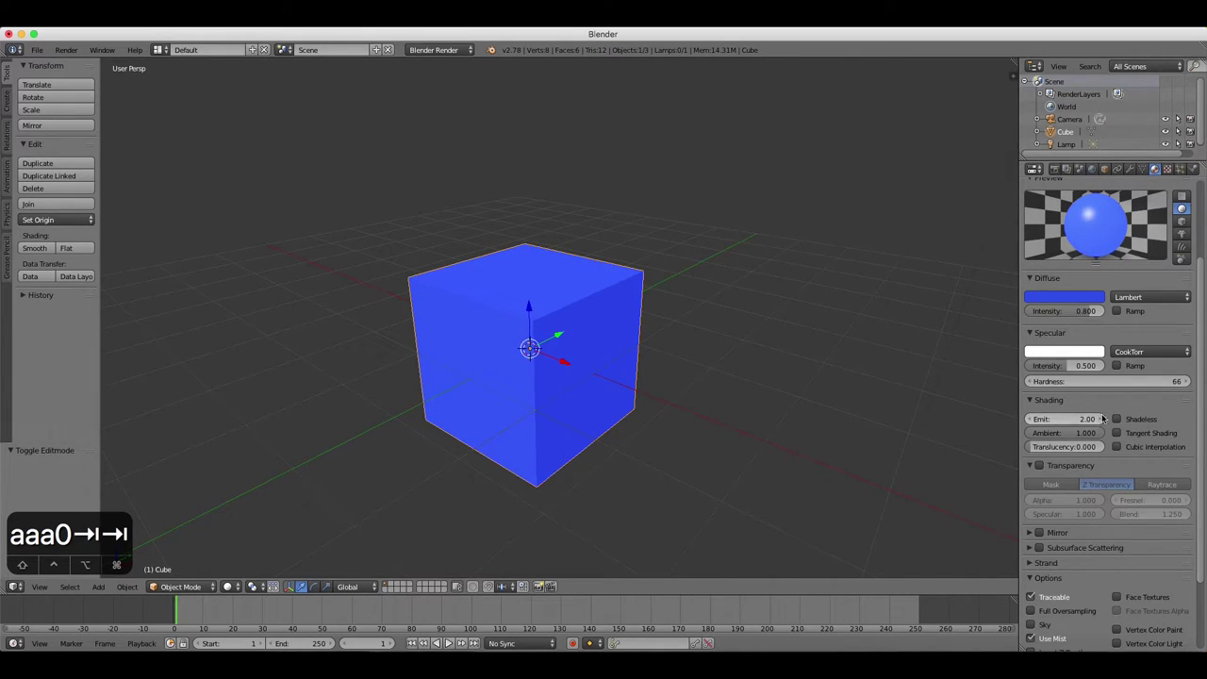
left_click_drag(1061, 419, 1039, 418)
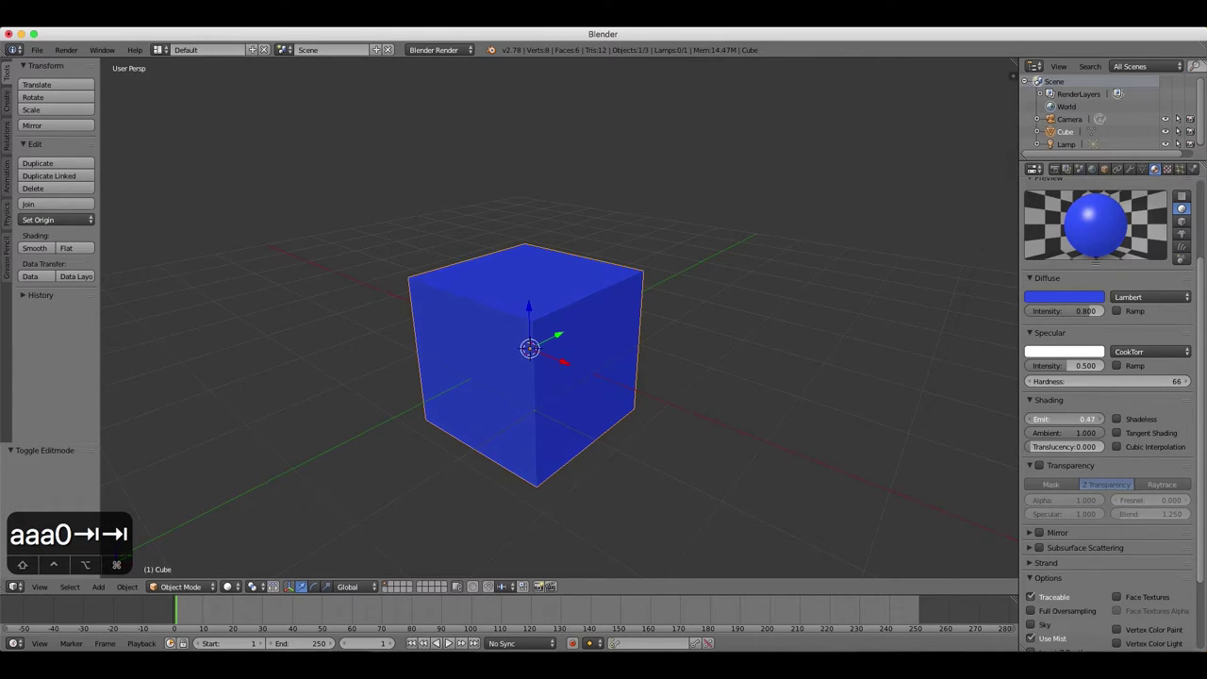
Enable transparency for the blue material, using the Z Transparency method
scroll(1047, 406, "down", 3)
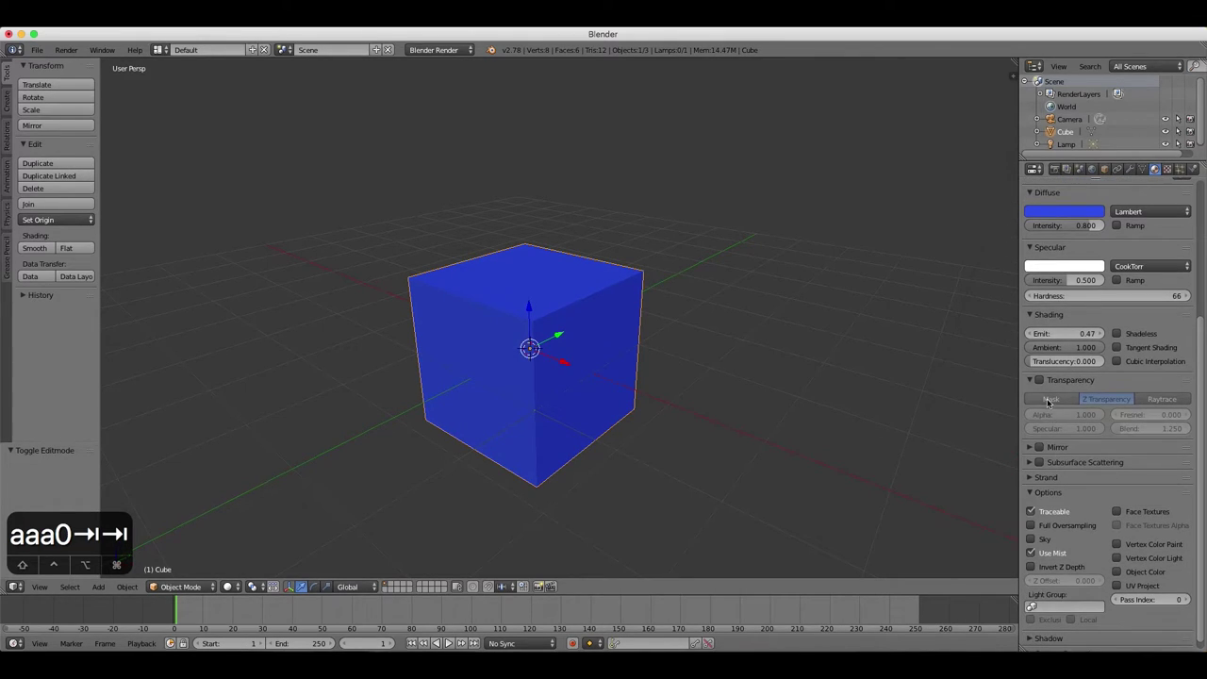
left_click(1039, 380)
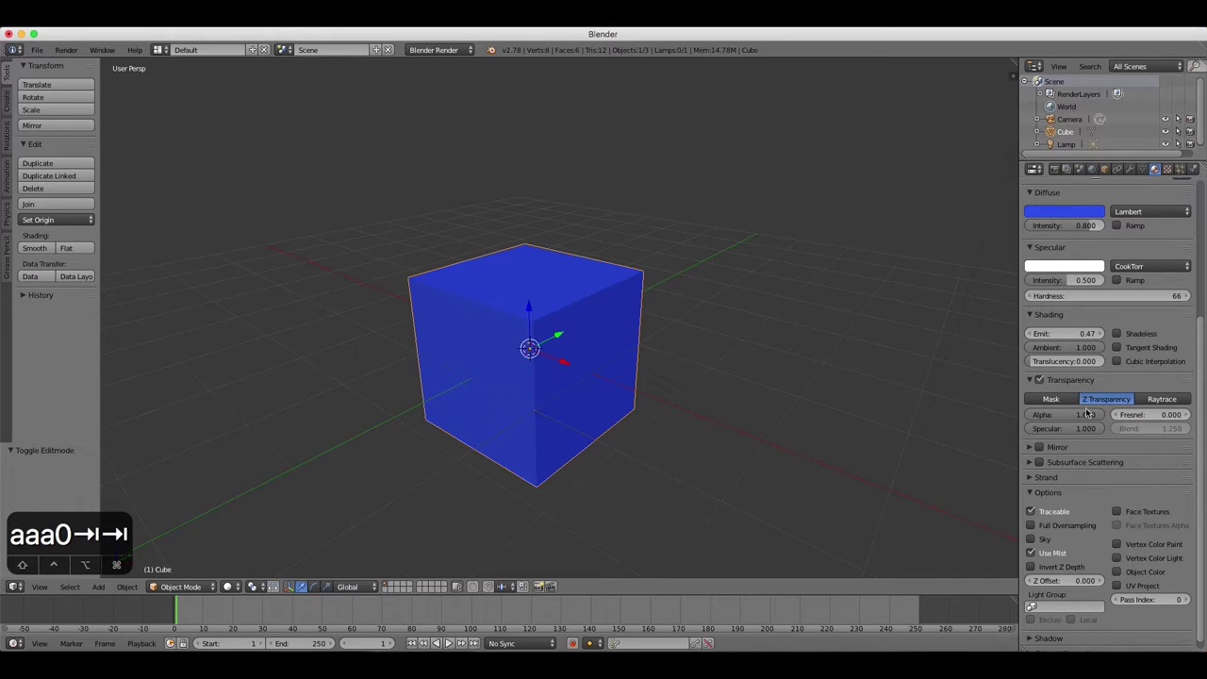
Add a second cube moved about 4 units along negative X behind the blue cube, and place a duplicate of it beside the blue cube
key("shift+a")
mouse_move(660, 291)
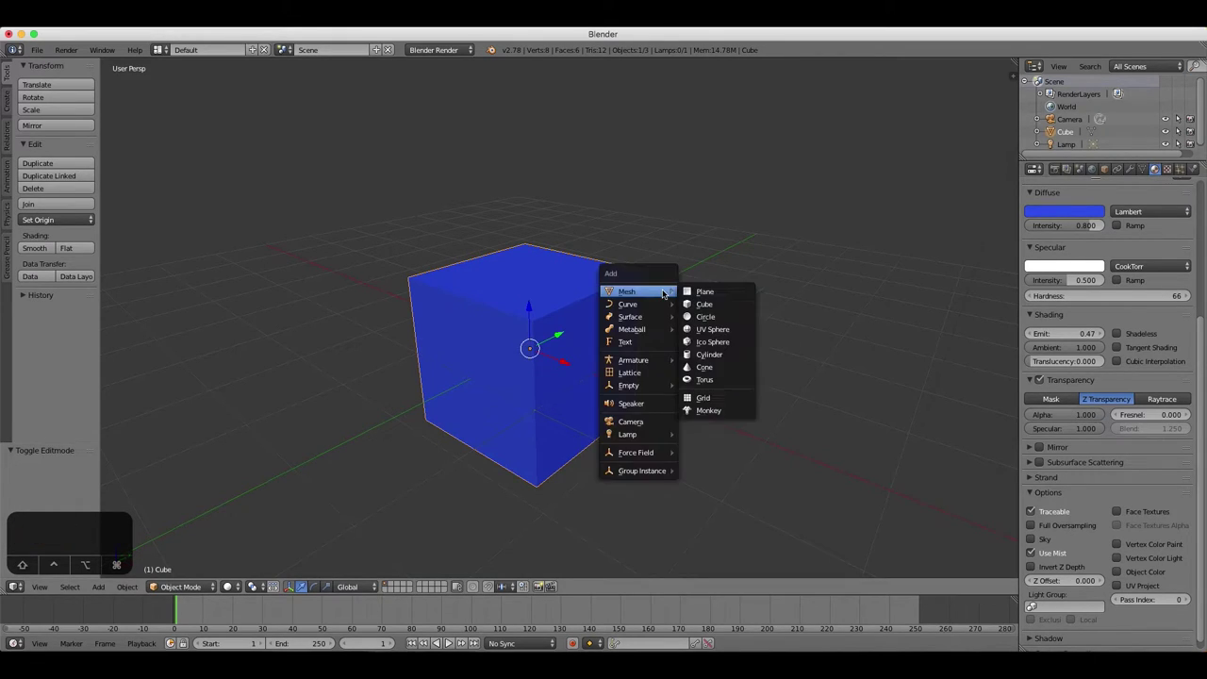
left_click(703, 304)
key("g")
key("x")
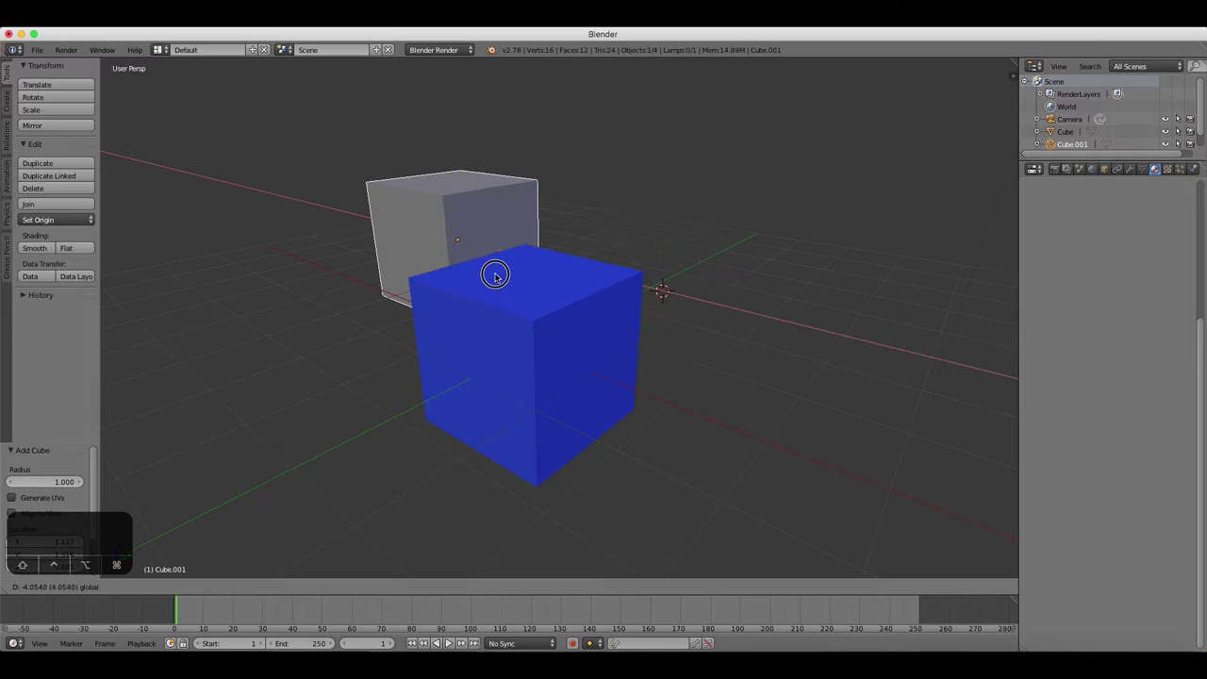
left_click(495, 268)
key("shift+d")
left_click(382, 370)
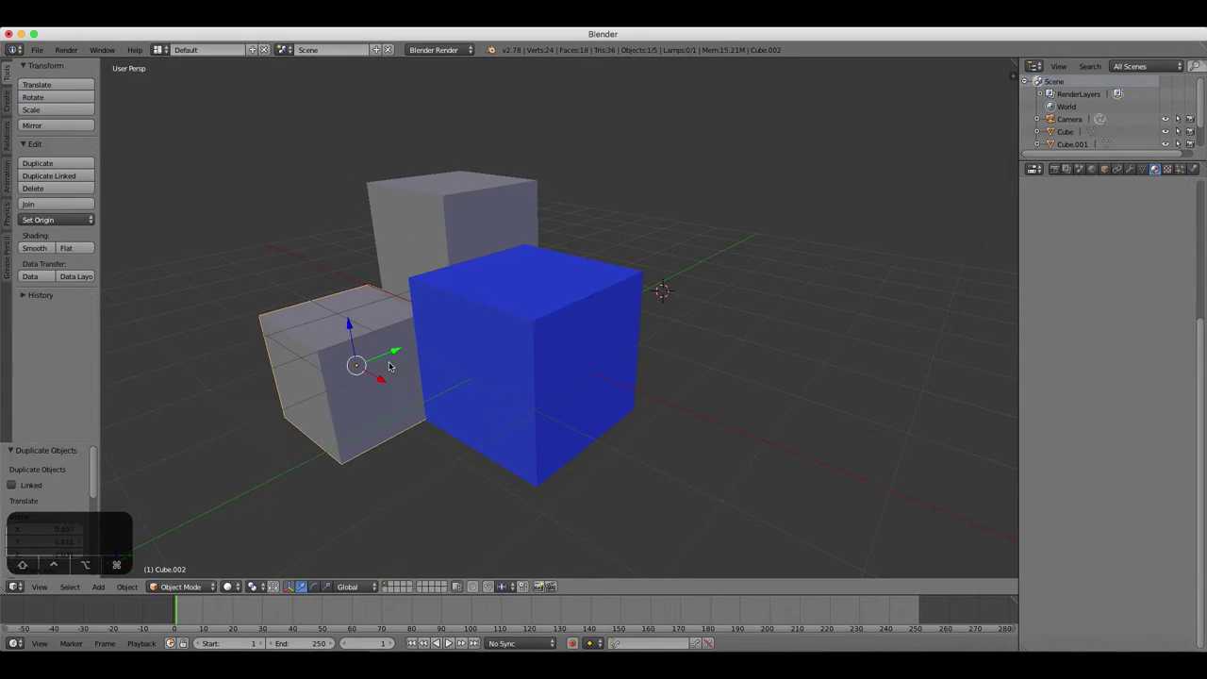
Set the blue cube's transparency Alpha to 0.513 and render the scene
right_click(457, 332)
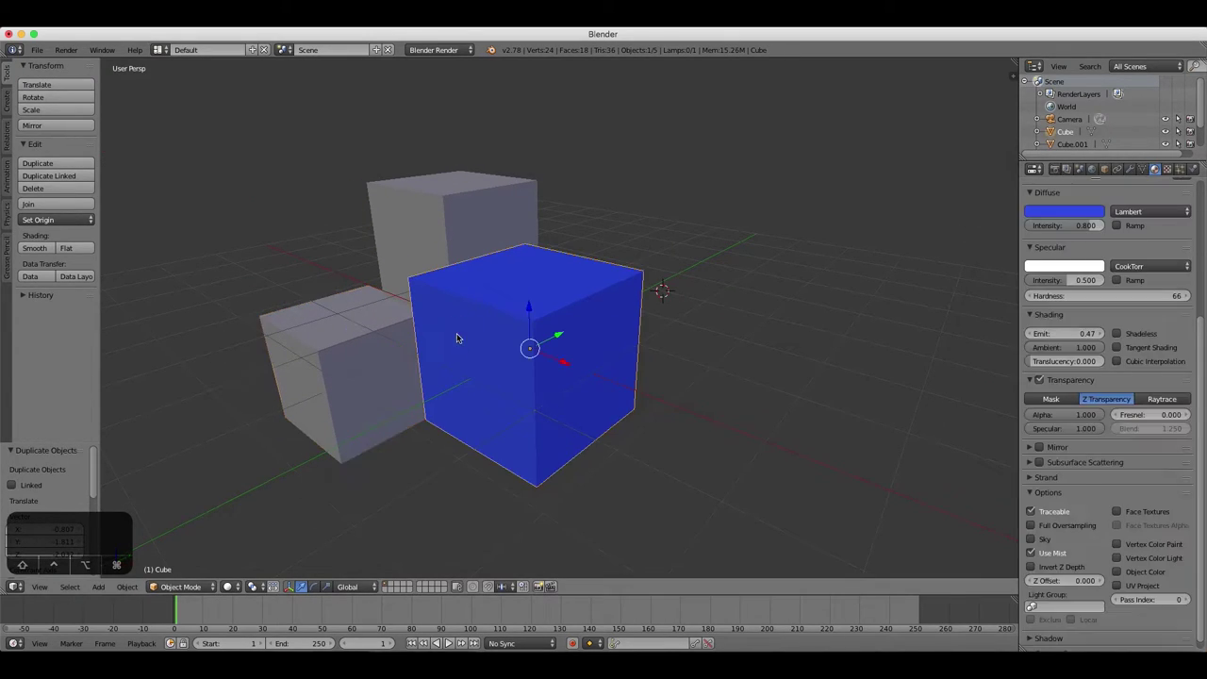
left_click_drag(1087, 416, 1054, 416)
left_click(1056, 168)
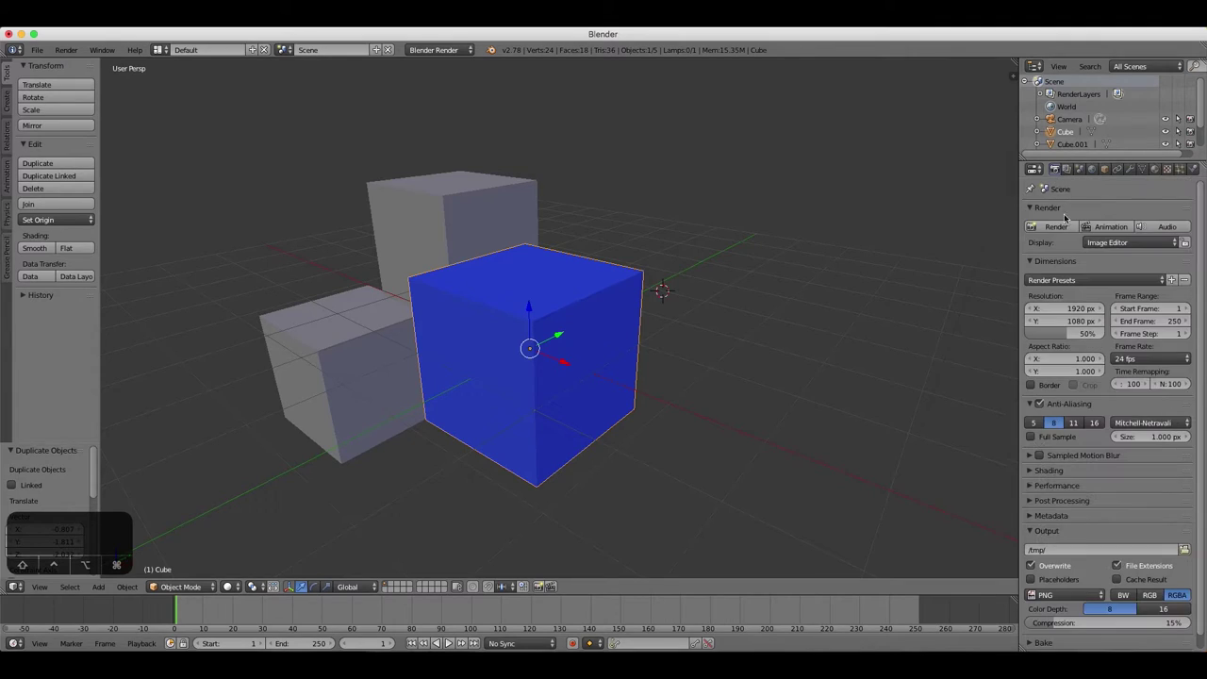
left_click(1061, 225)
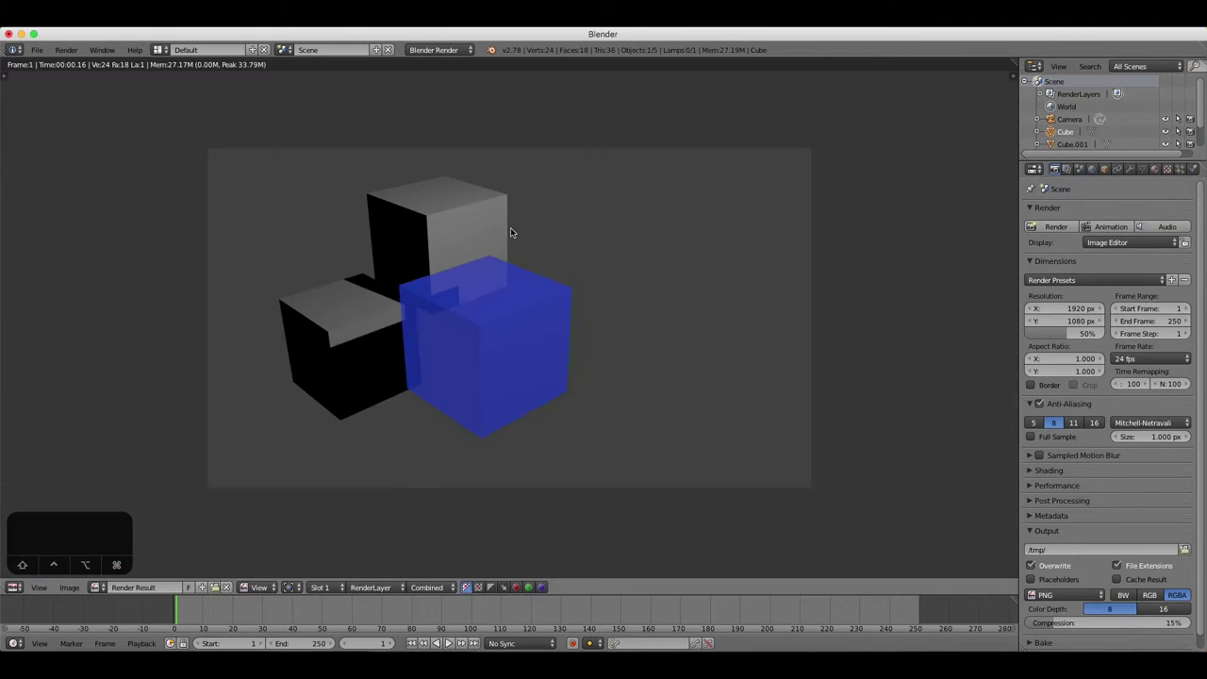
Set the blue material's Alpha back to 1.000, render the scene again and return to the 3D view
left_click(1154, 169)
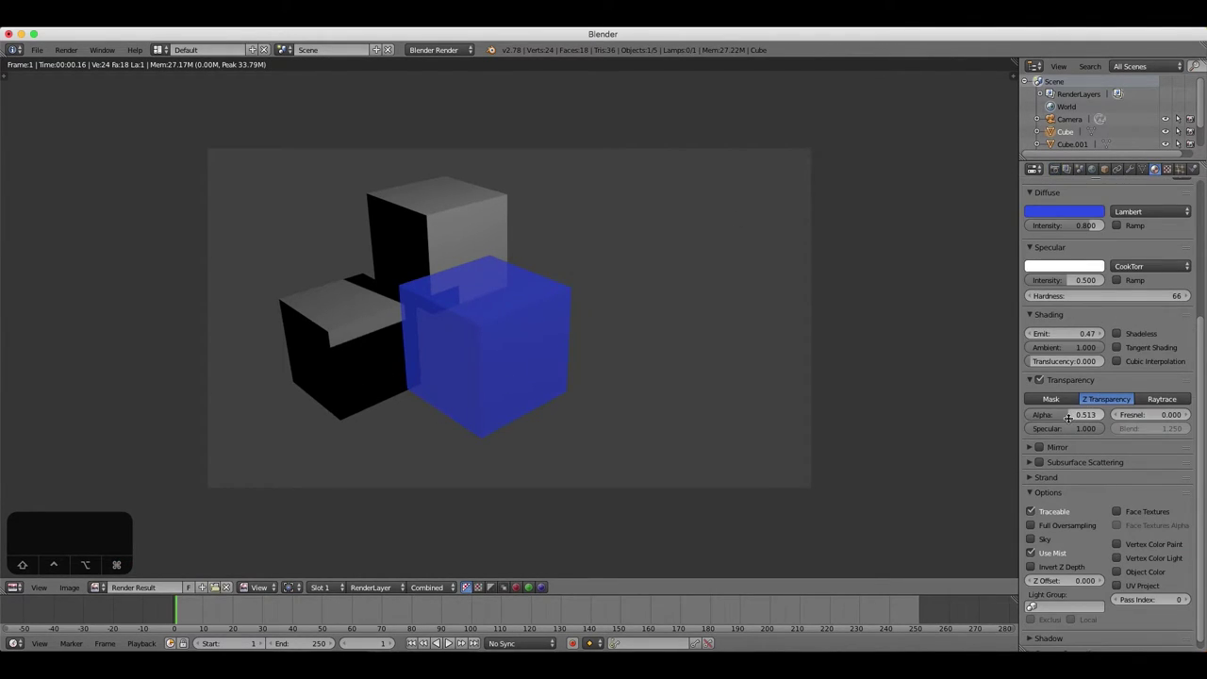
left_click_drag(1067, 416, 1109, 409)
left_click(1055, 169)
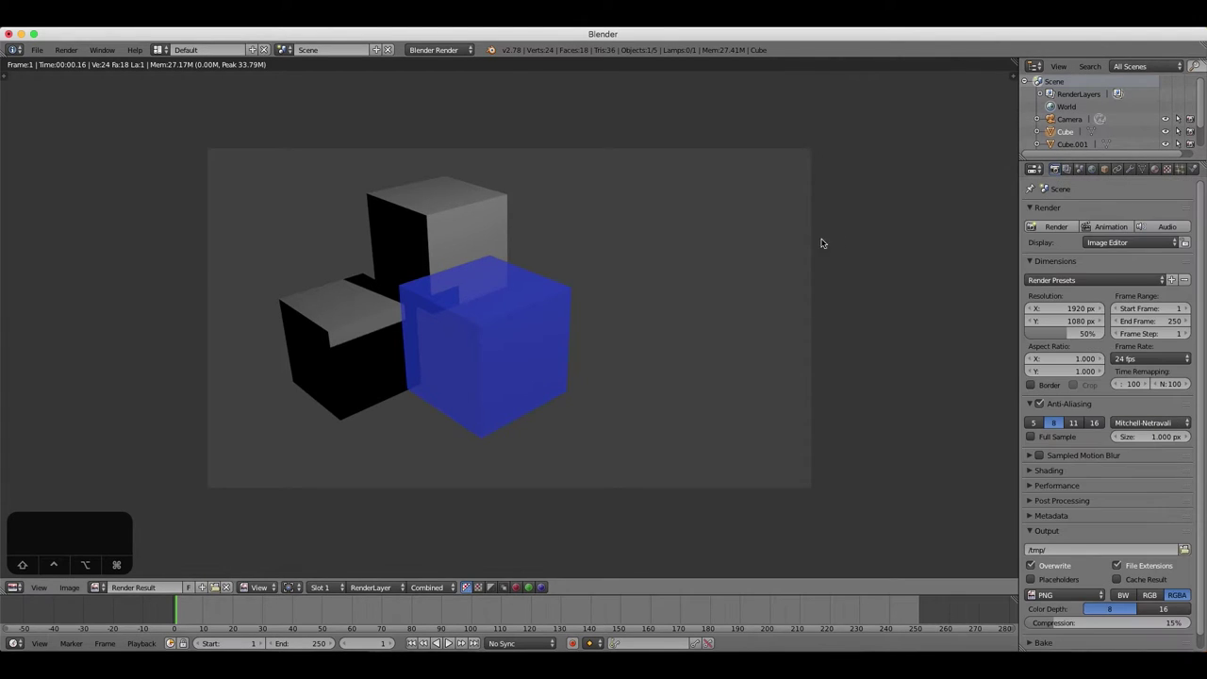
key("Escape")
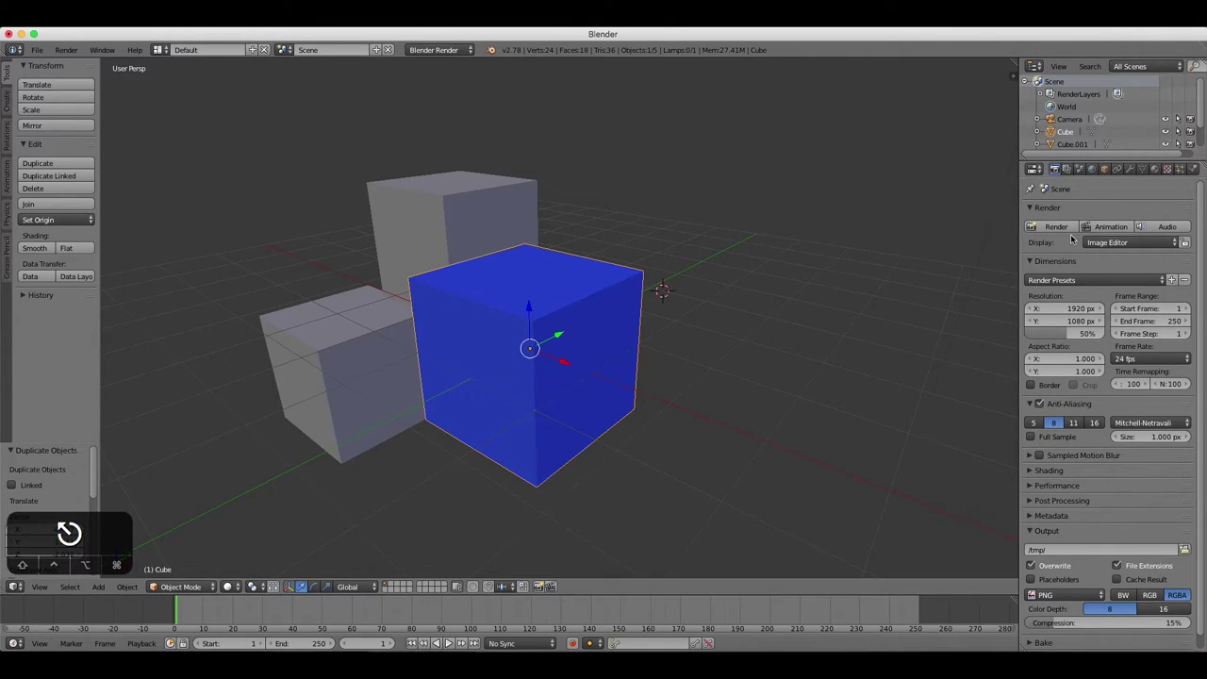
key("F12")
key("Escape")
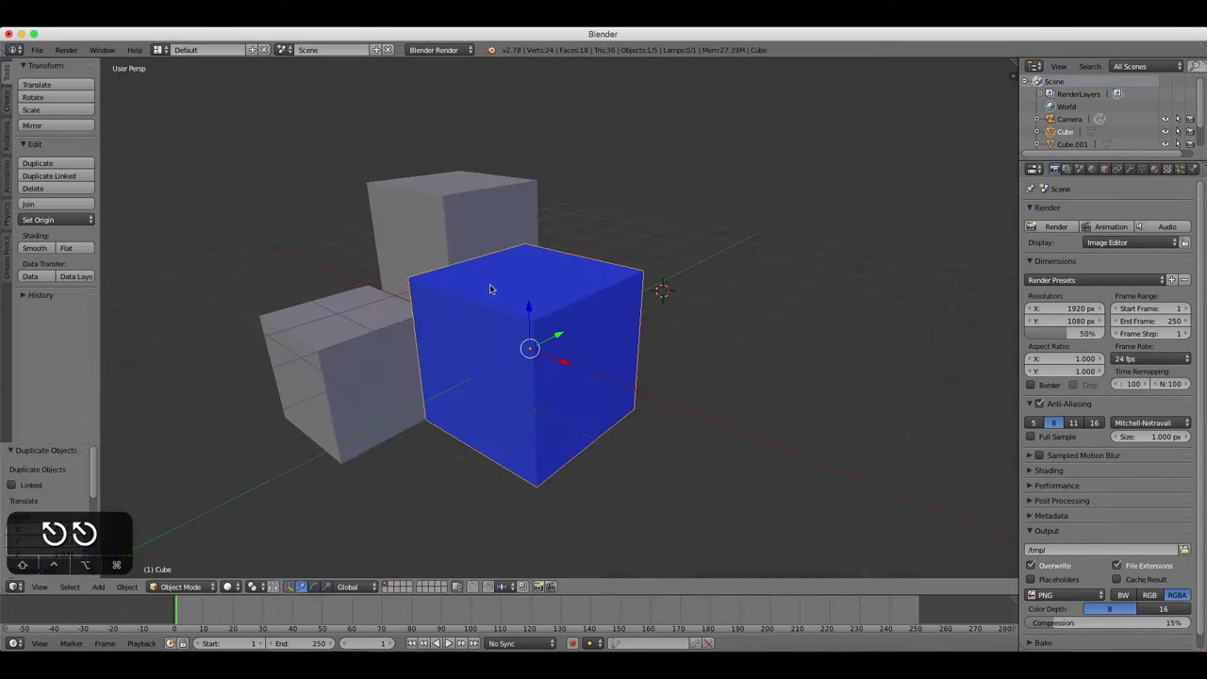
Enable Mirror for the blue material and set its Reflectivity to 0.311
left_click(1154, 169)
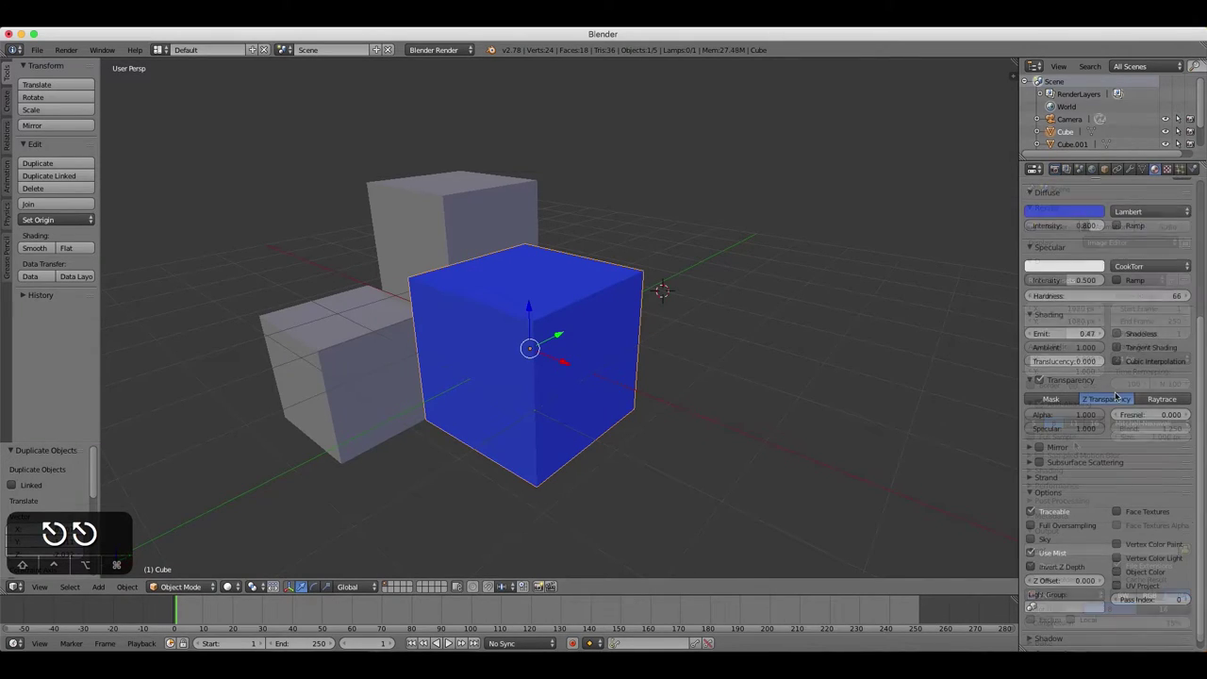
left_click(1040, 448)
left_click(1030, 449)
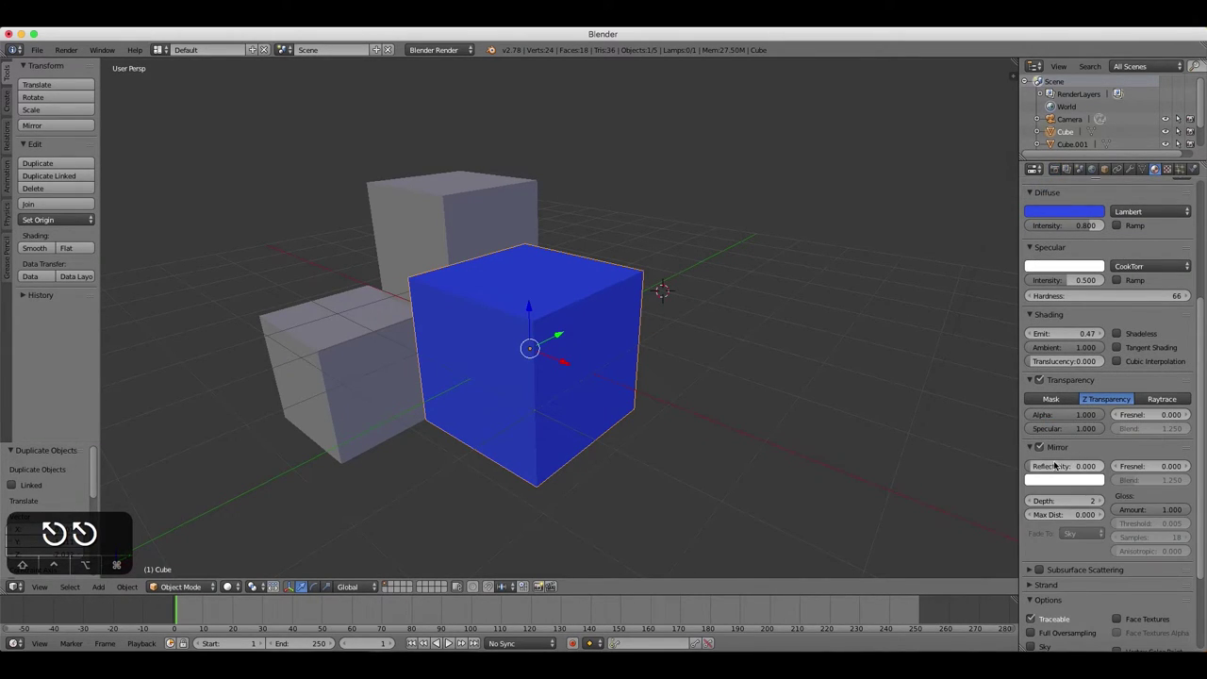
left_click_drag(1064, 466, 1088, 466)
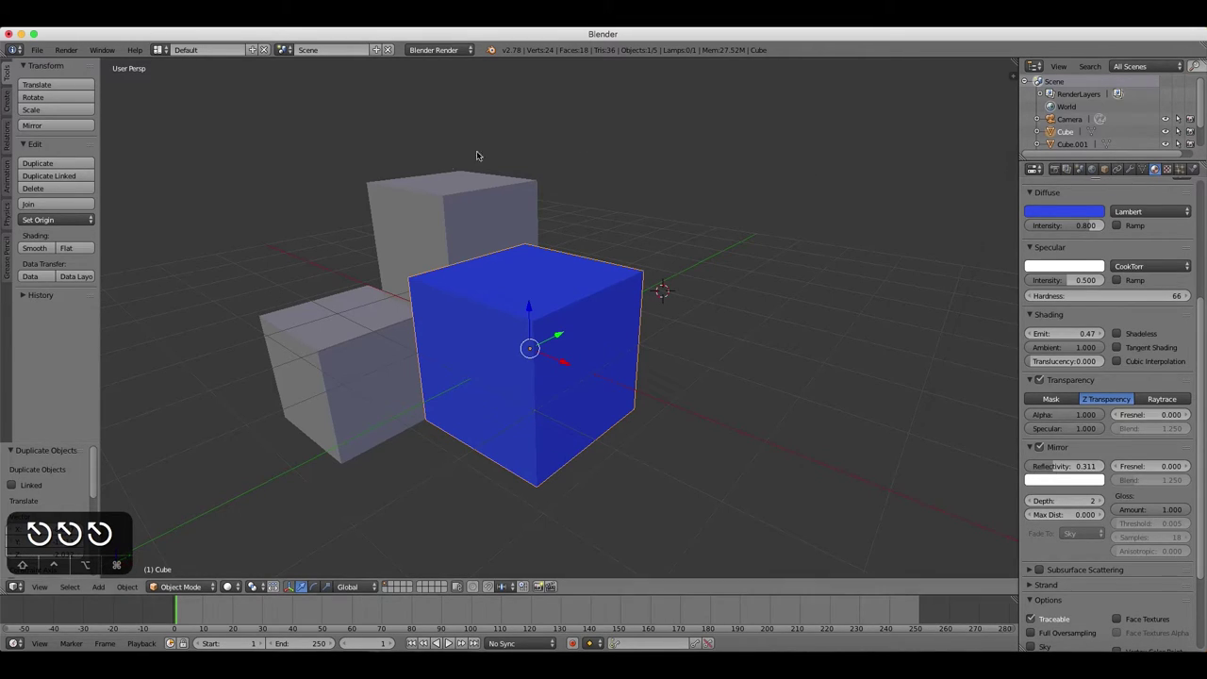
Move the two grey cubes so they stand on opposite sides of the blue cube along the Y direction
right_click(337, 367)
left_click_drag(375, 348, 362, 488)
right_click(425, 205)
key("g")
key("y")
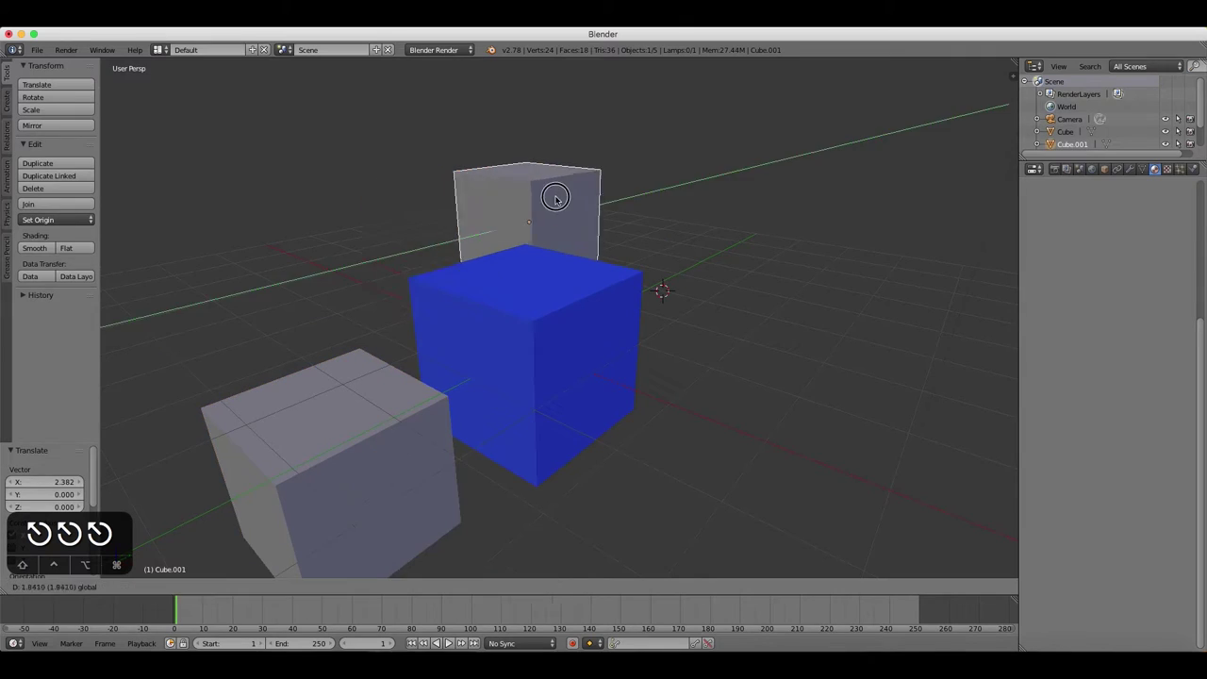
left_click(695, 262)
Render the rearranged cubes to check the reflections on the blue cube, and close the render
left_click(1055, 169)
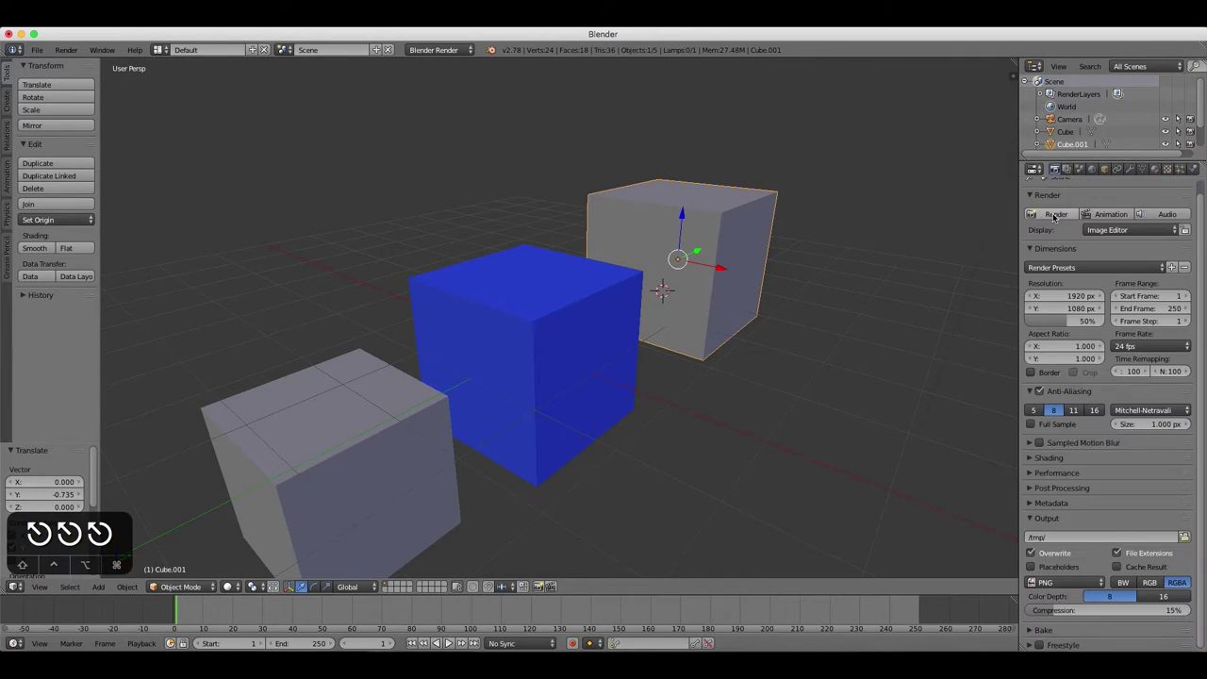
left_click(1057, 214)
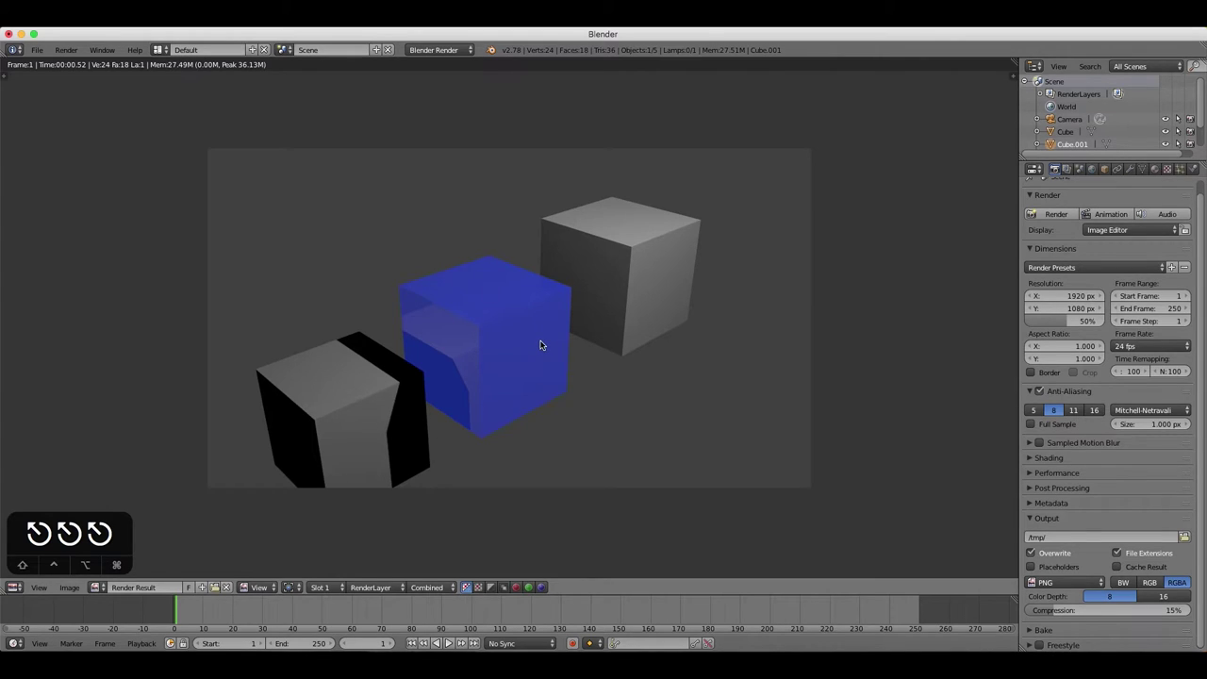
key("Escape")
Raise the blue cube's mirror Reflectivity to 0.538, render the scene again and close the render
left_click(1157, 169)
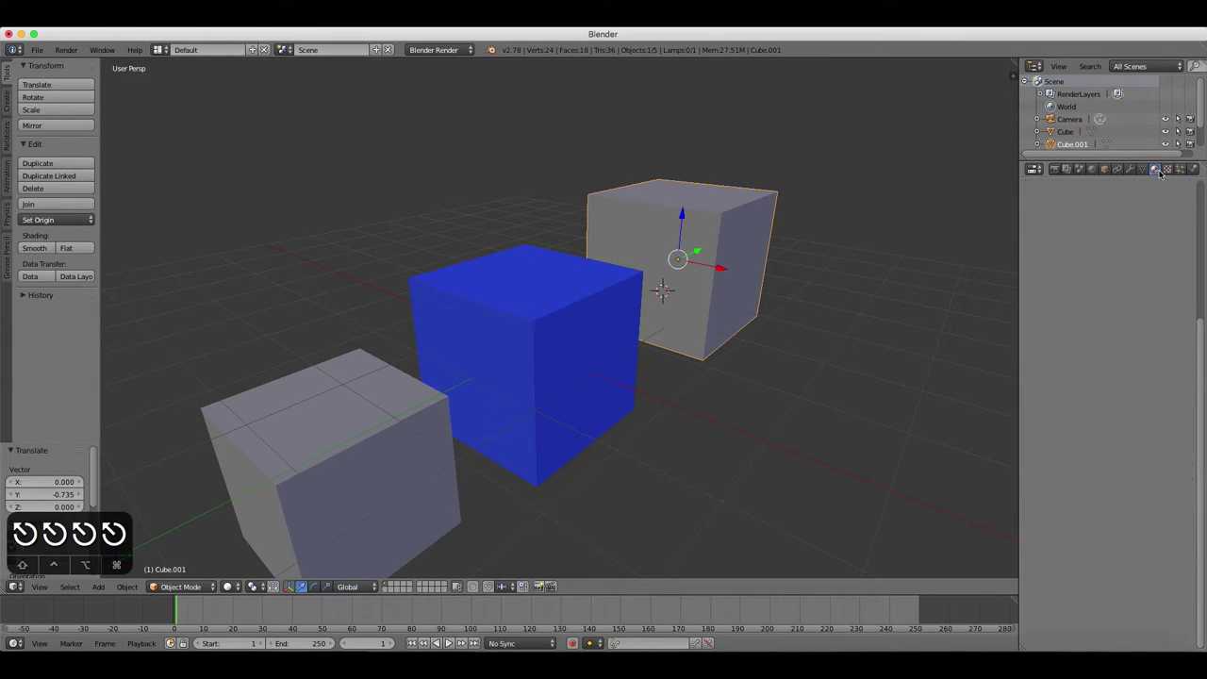
right_click(566, 309)
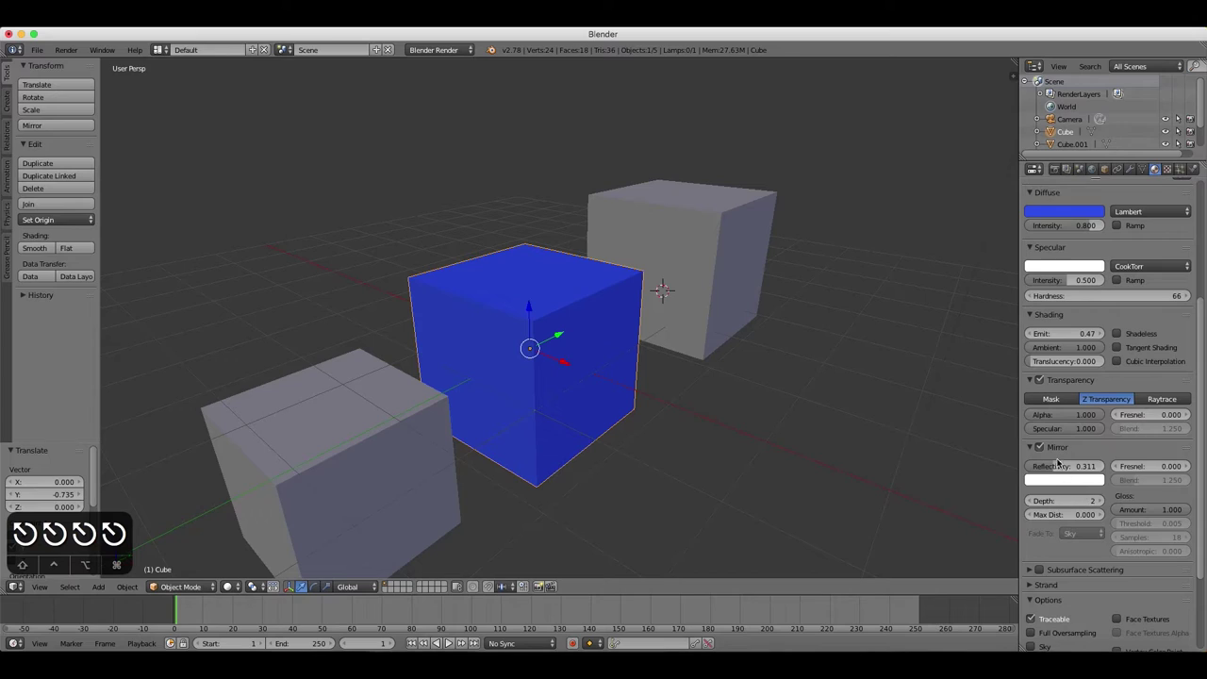
left_click(1057, 467)
left_click_drag(1054, 466, 1094, 466)
left_click(1055, 169)
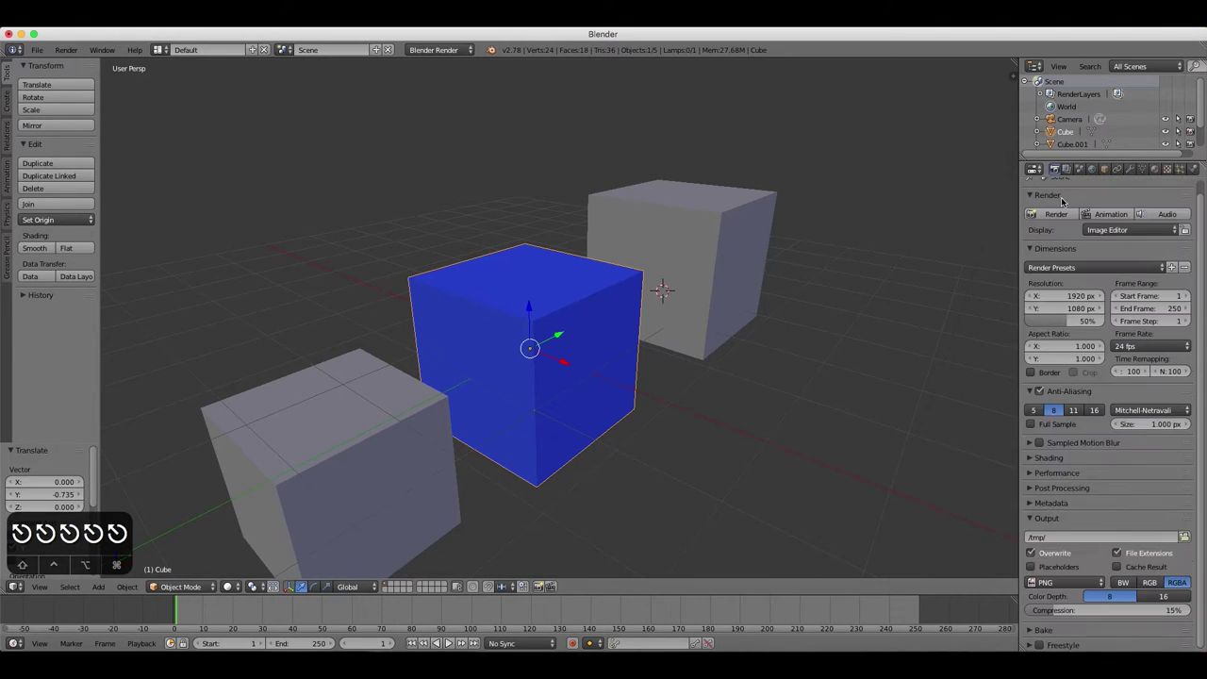
left_click(1057, 214)
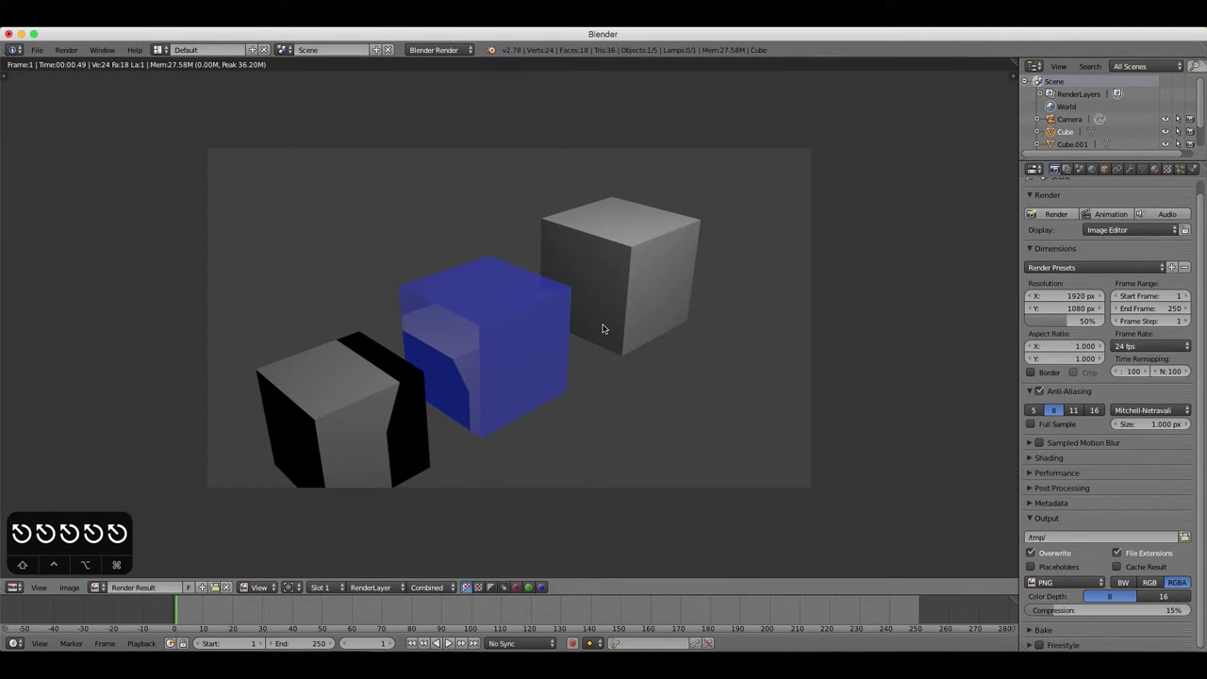
key("Escape")
Delete both grey cubes, leaving only the blue cube
right_click(427, 426)
key("x")
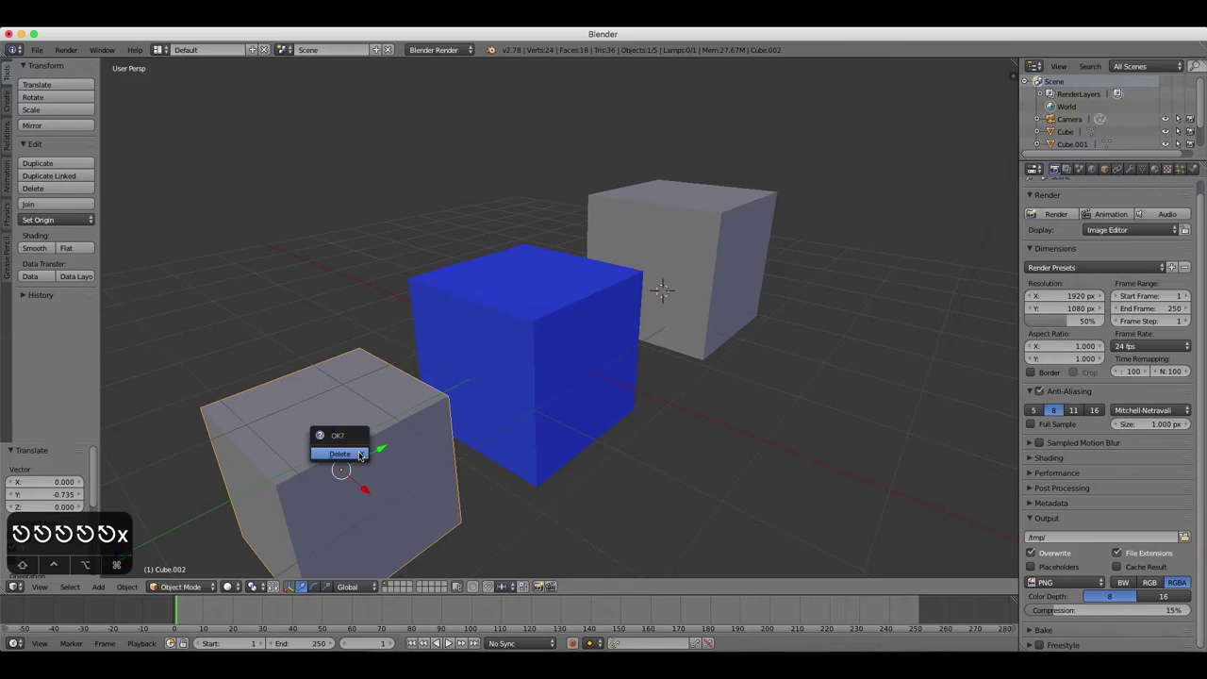
left_click(336, 452)
right_click(679, 257)
key("x")
left_click(674, 255)
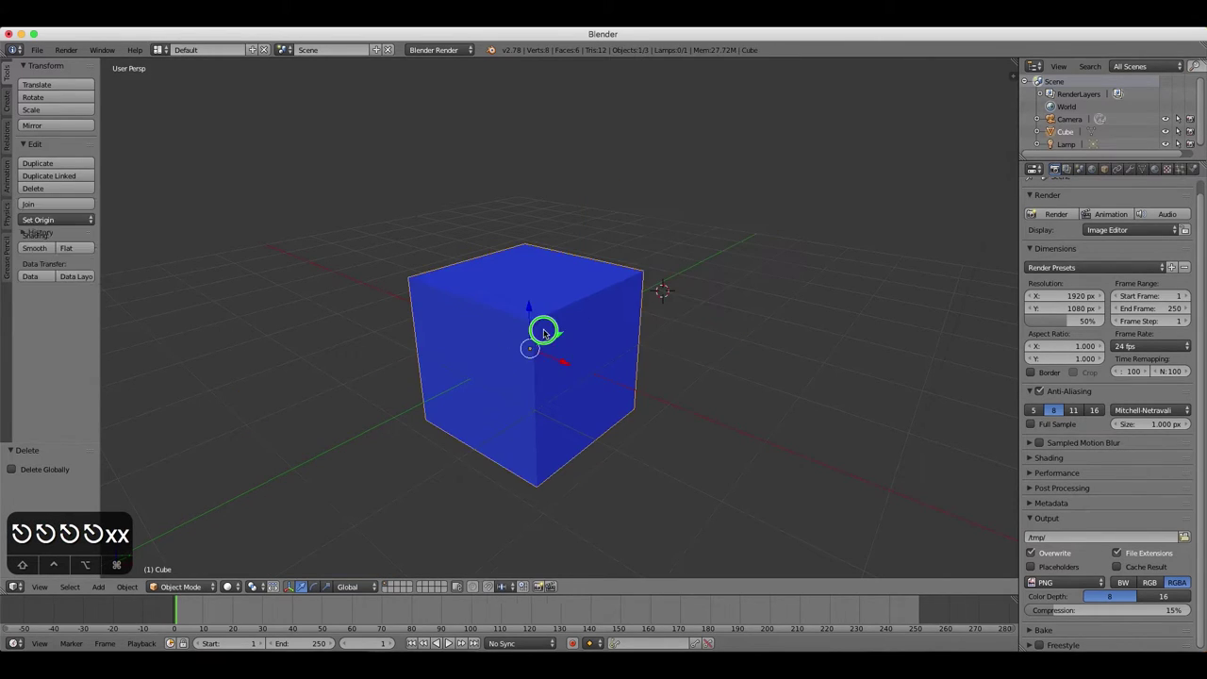
Put the blue cube into Edit Mode and select only its side face on the positive X side
key("Tab")
scroll(592, 345, "up", 2)
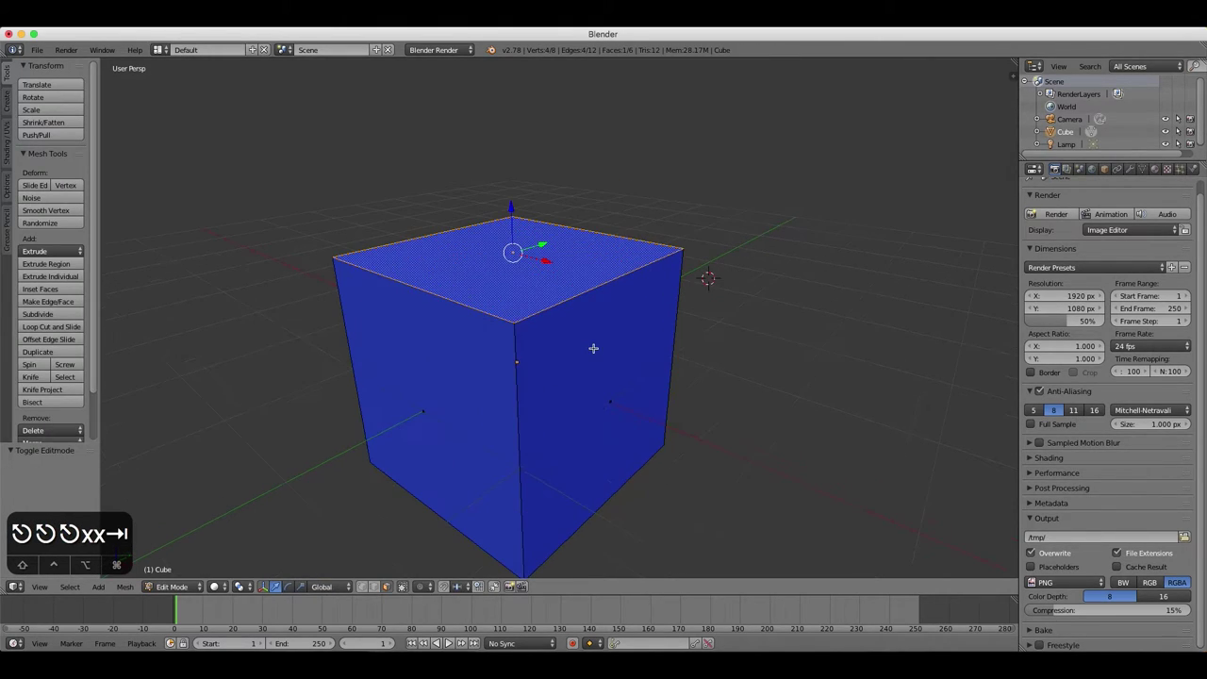
scroll(654, 296, "down", 2)
key("KP_0")
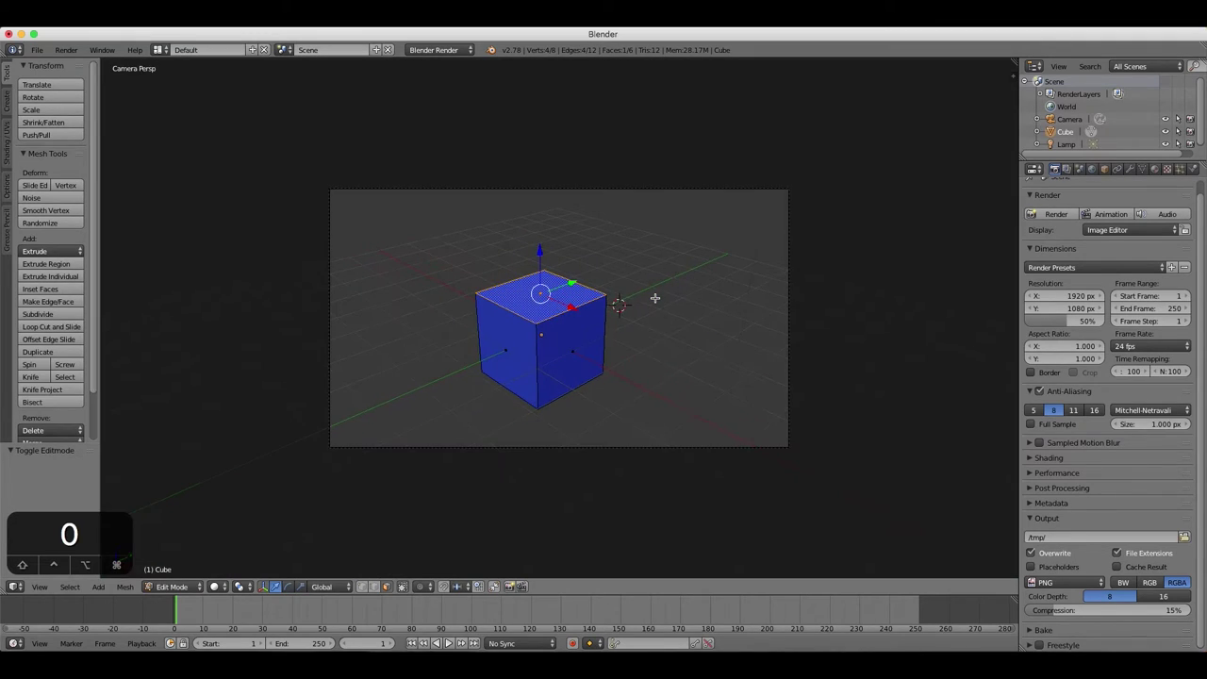
scroll(651, 298, "up", 2)
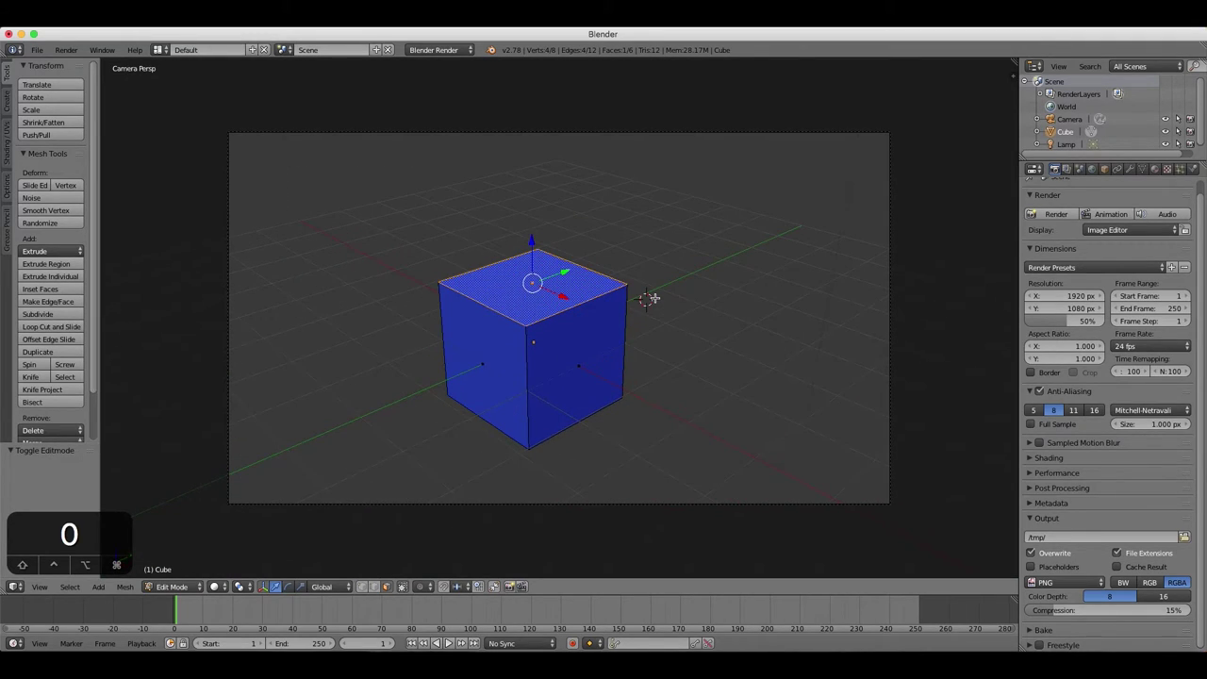
middle_click_drag(651, 298, 592, 332)
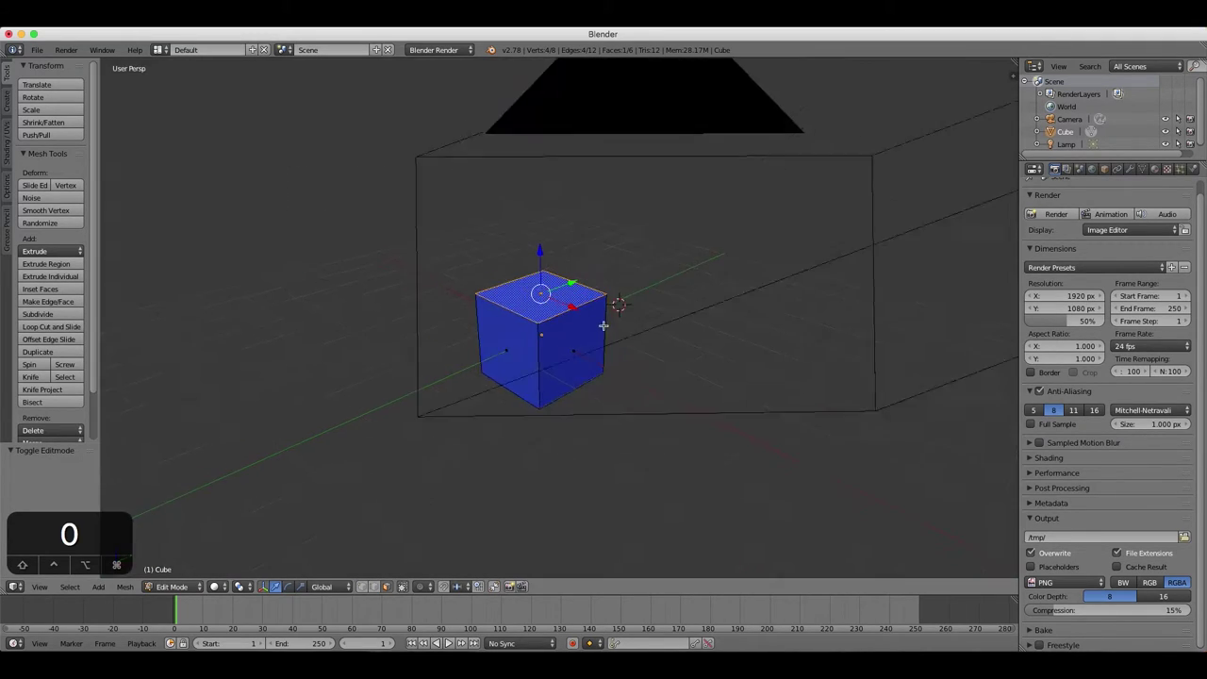
scroll(592, 335, "up", 4)
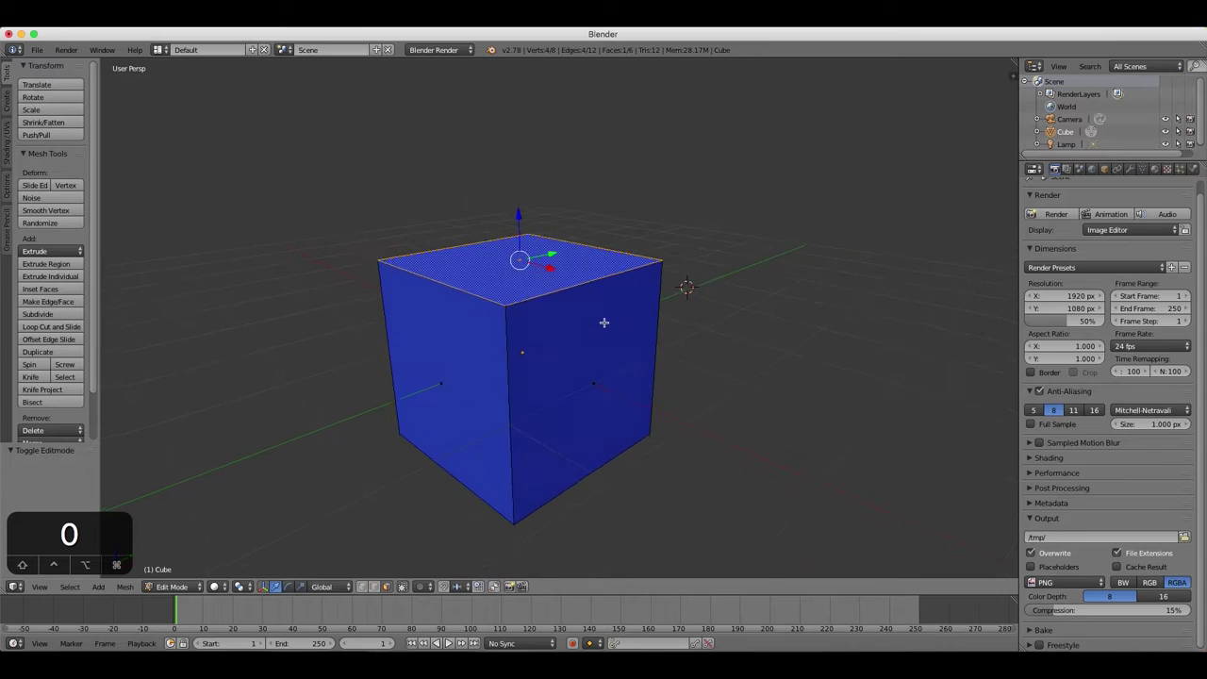
middle_click_drag(596, 330, 706, 323)
right_click(622, 302)
right_click(506, 316)
right_click(565, 304)
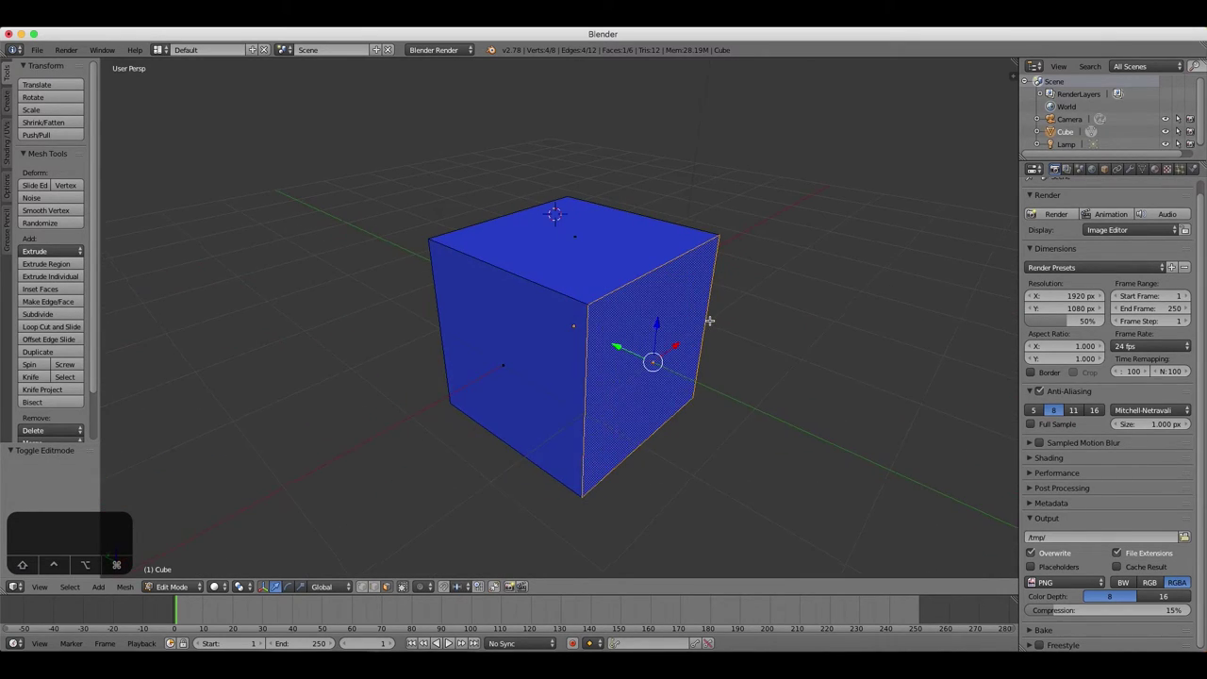
right_click(531, 323)
middle_click_drag(773, 345, 678, 336)
right_click(602, 331)
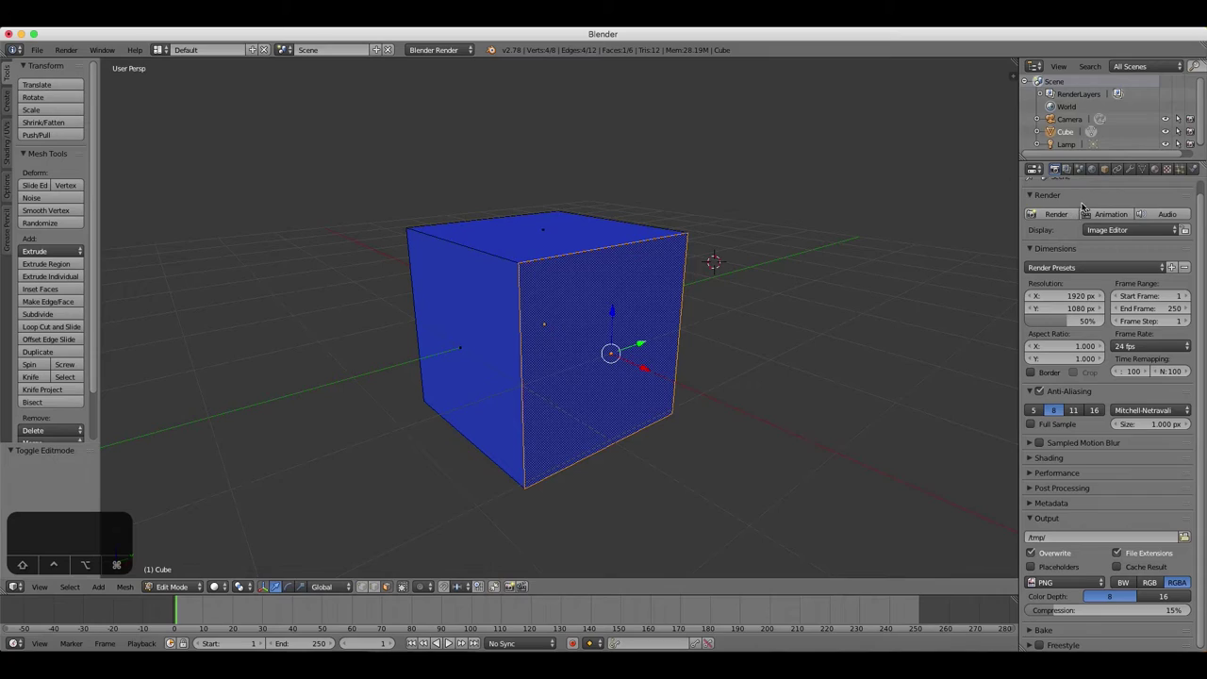
Add a second material slot with a new material and set its diffuse colour to red (R 0.800, G 0.000, B 0.003)
left_click(1154, 170)
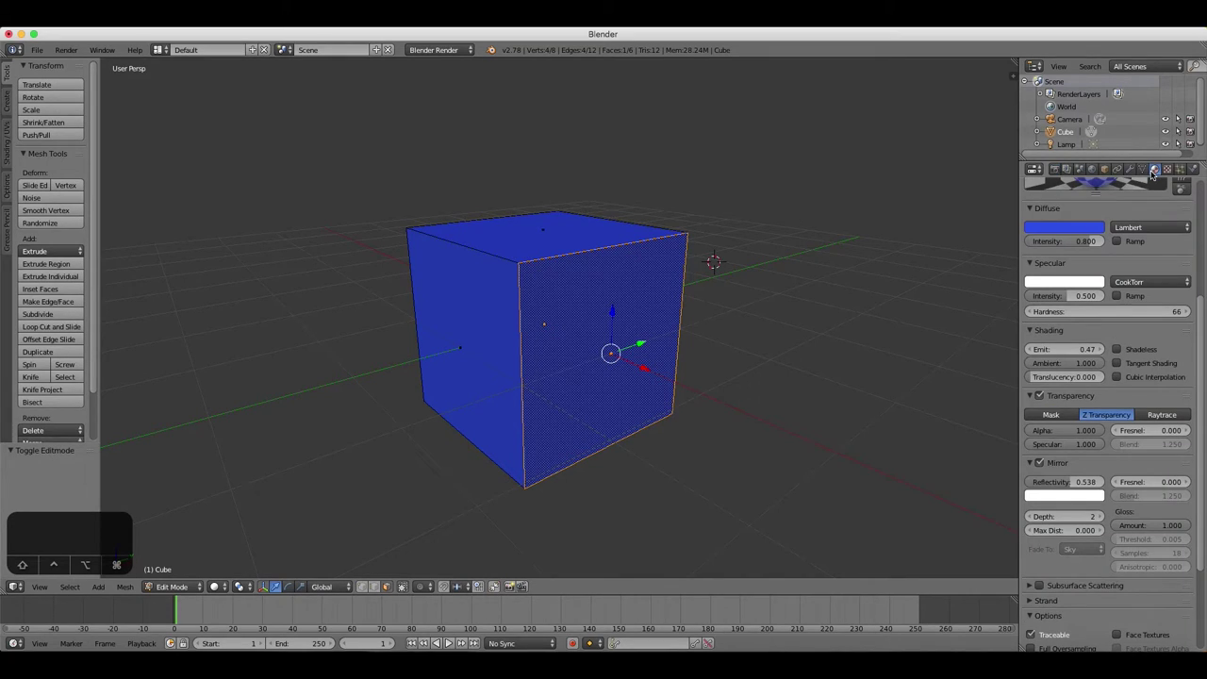
left_click_drag(1202, 352, 1203, 191)
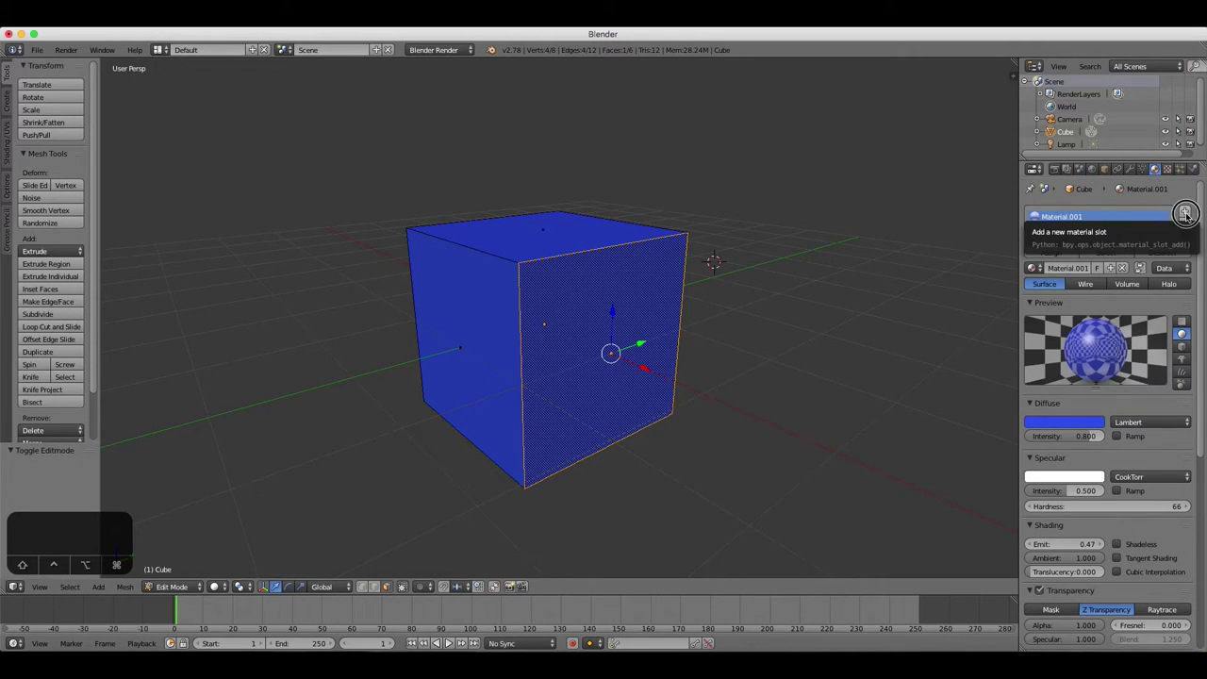
left_click(1186, 214)
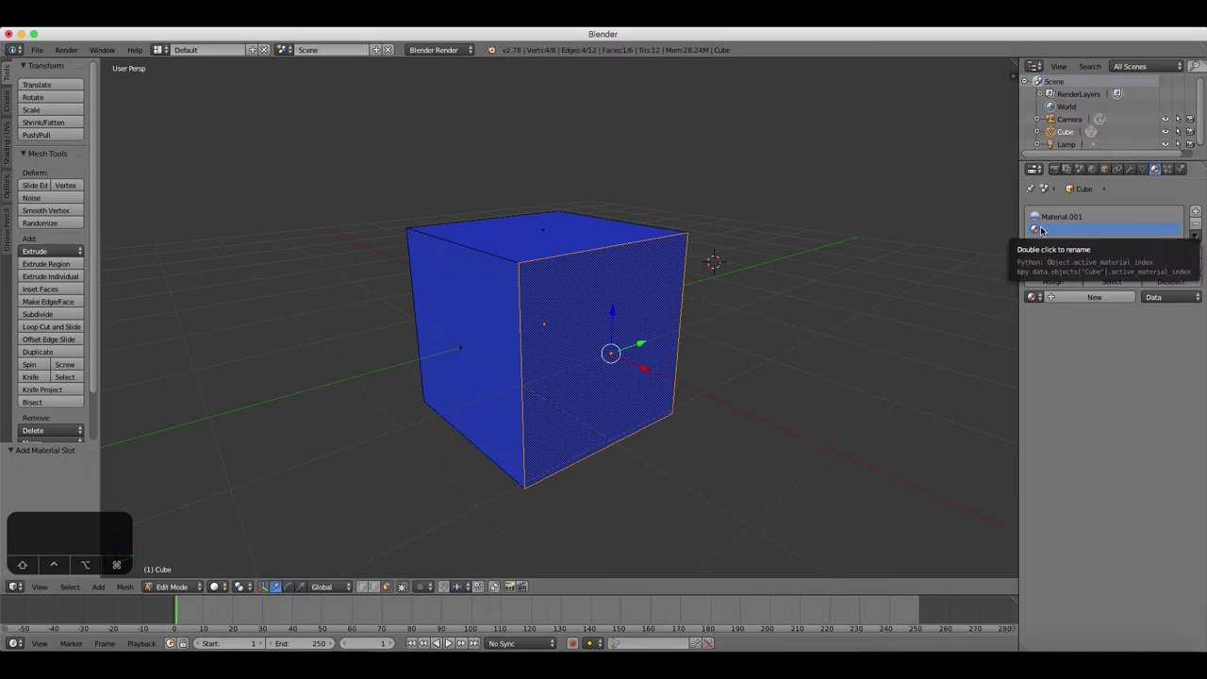
left_click(1066, 298)
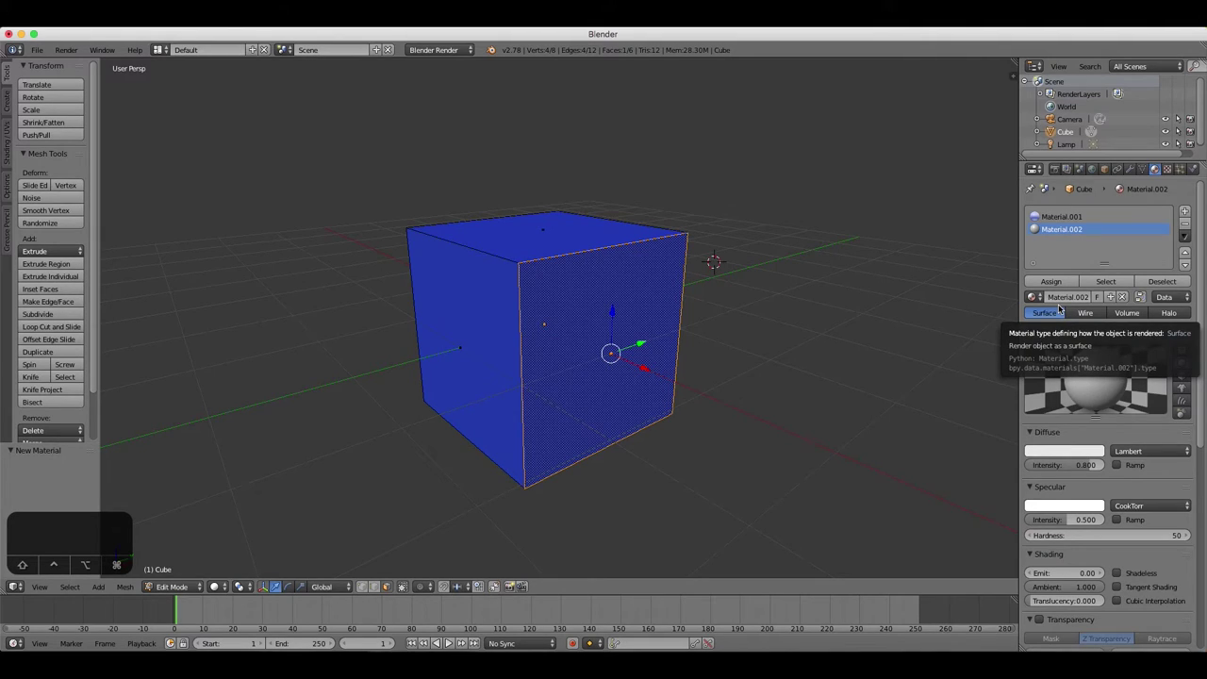
left_click(1062, 458)
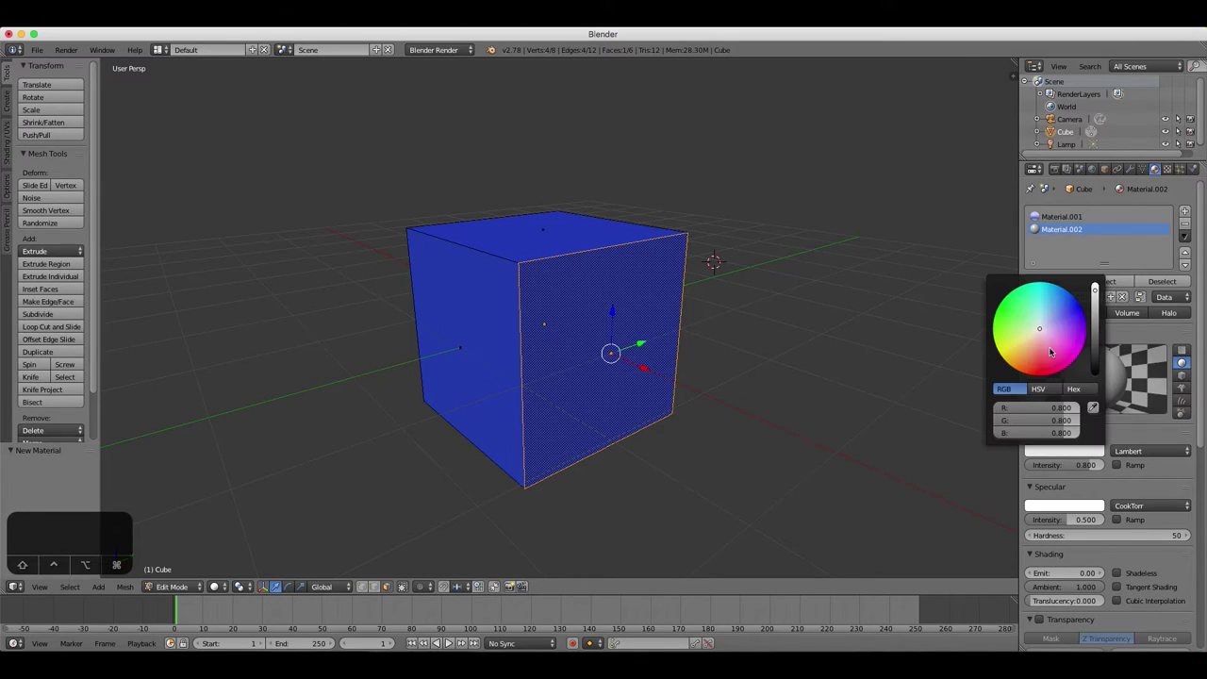
left_click_drag(1041, 335, 1041, 375)
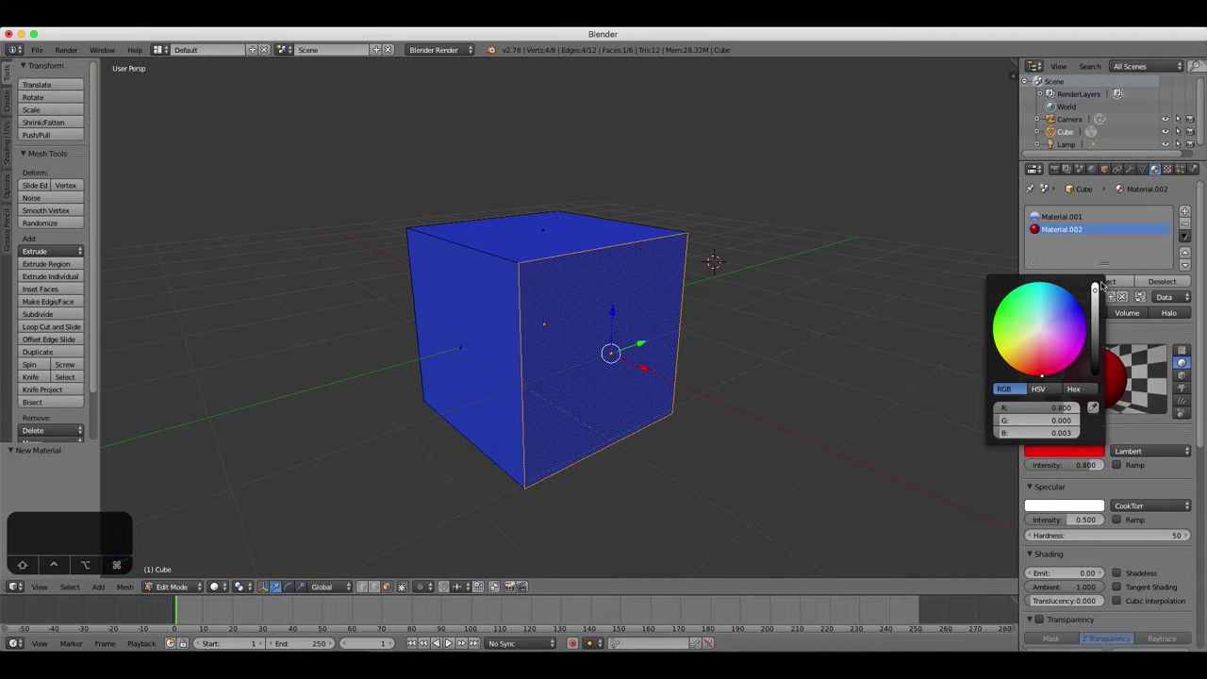
Assign the red material to the selected side face and check the cube in Object Mode and Edit Mode
left_click(1057, 283)
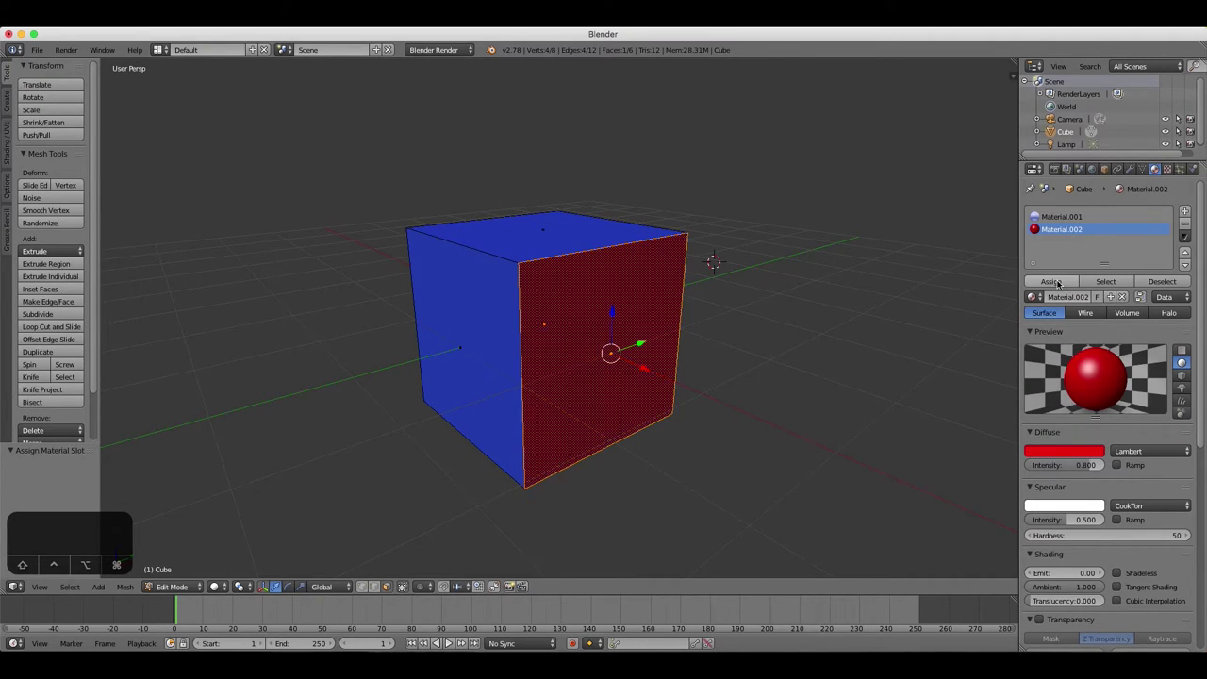
middle_click_drag(819, 280, 776, 323)
key("Tab")
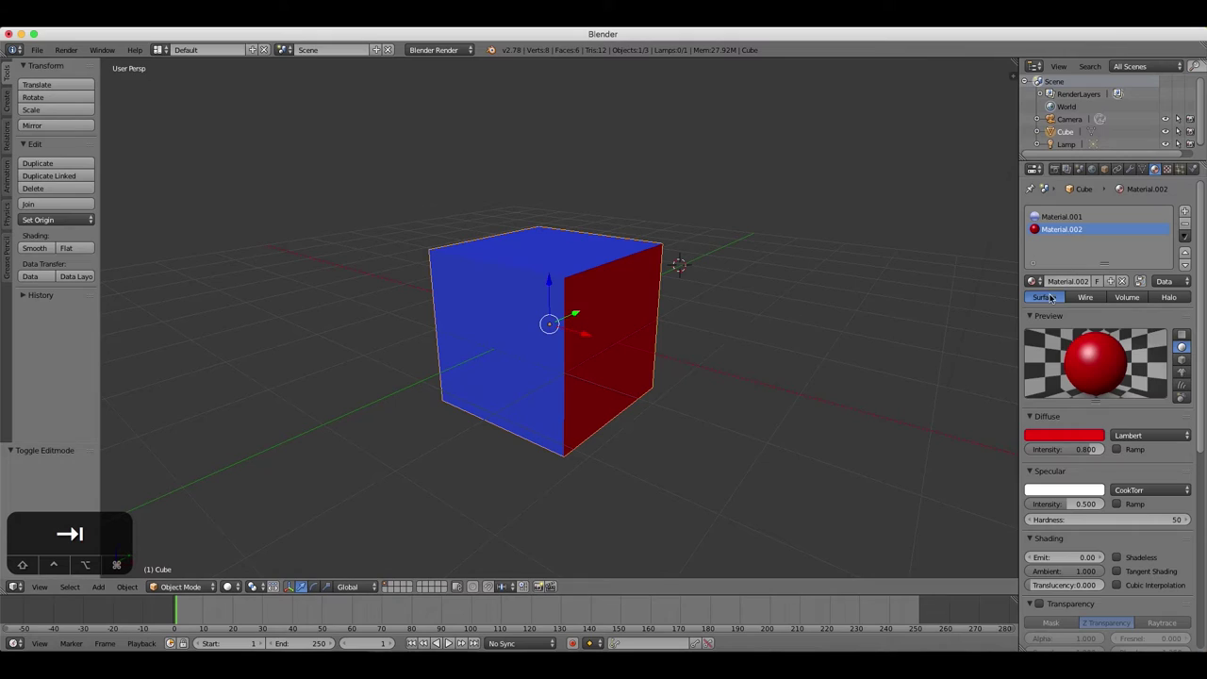
key("Tab")
right_click(616, 293)
key("Tab")
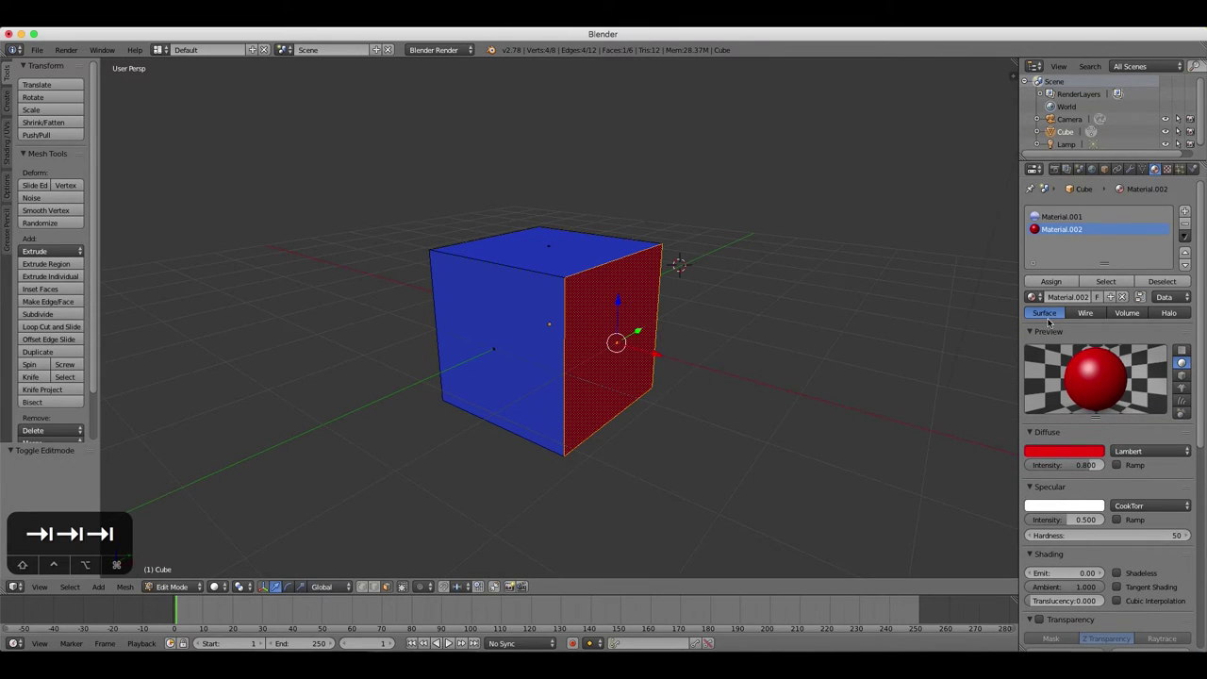
Select the whole cube and subdivide it with 2 cuts so each side has a three-by-three grid
key("a")
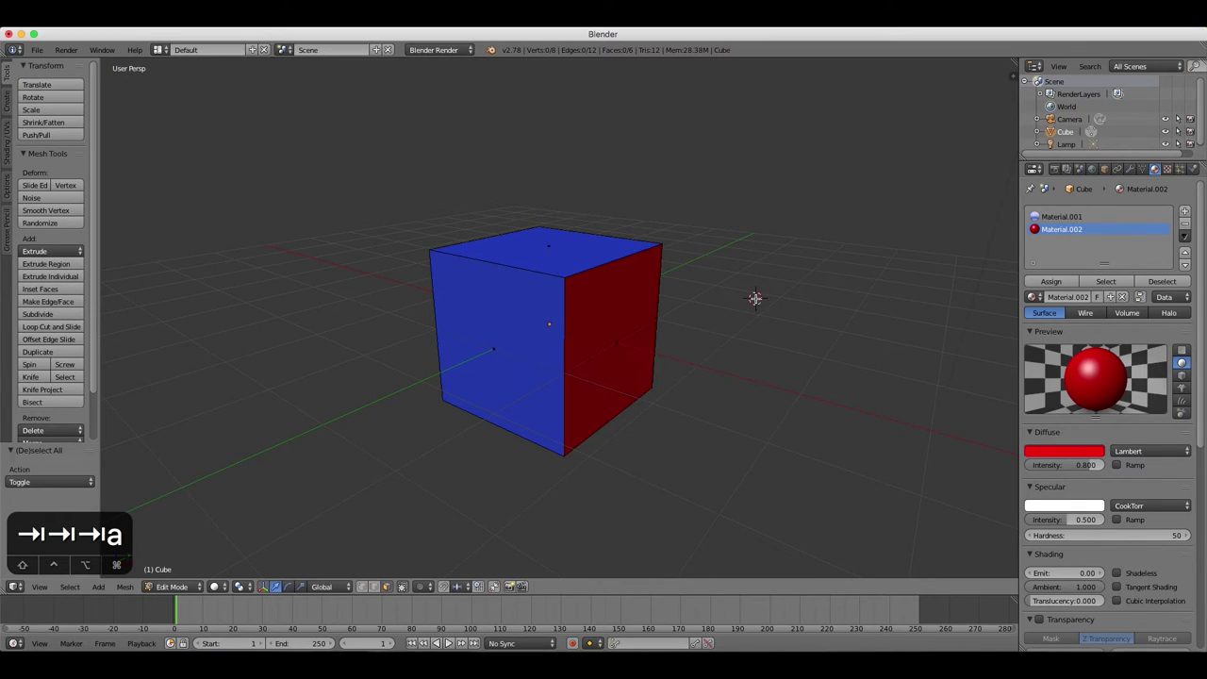
key("a")
key("w")
left_click(755, 299)
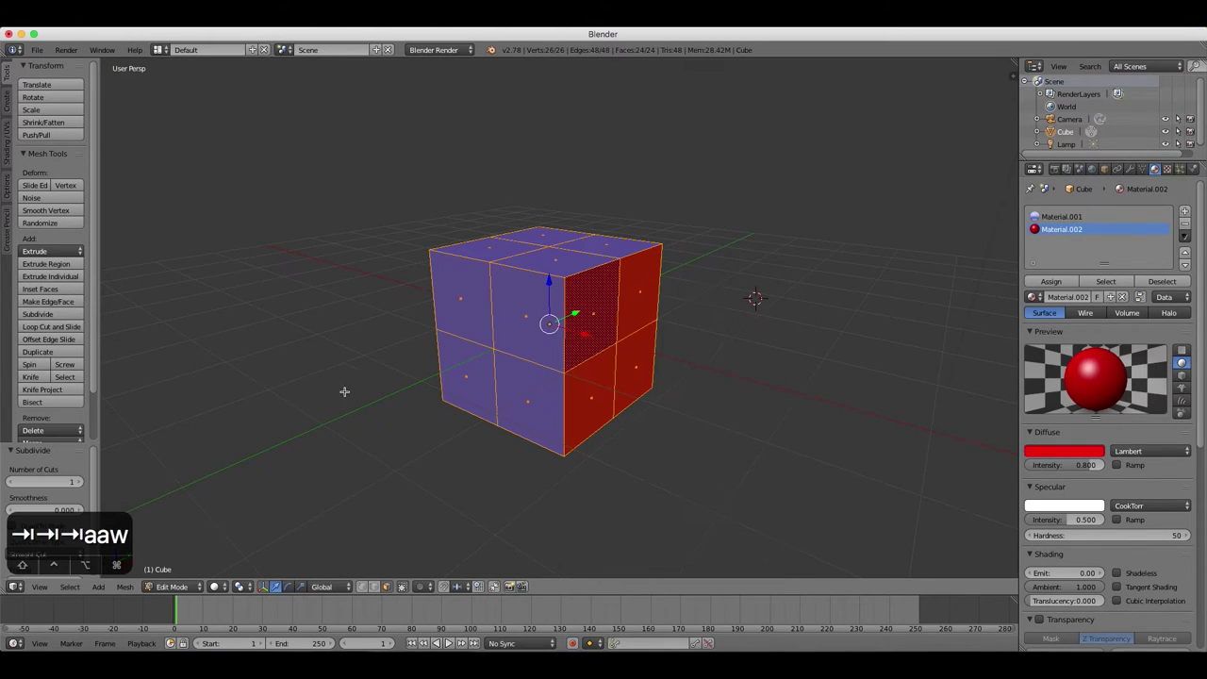
left_click(84, 482)
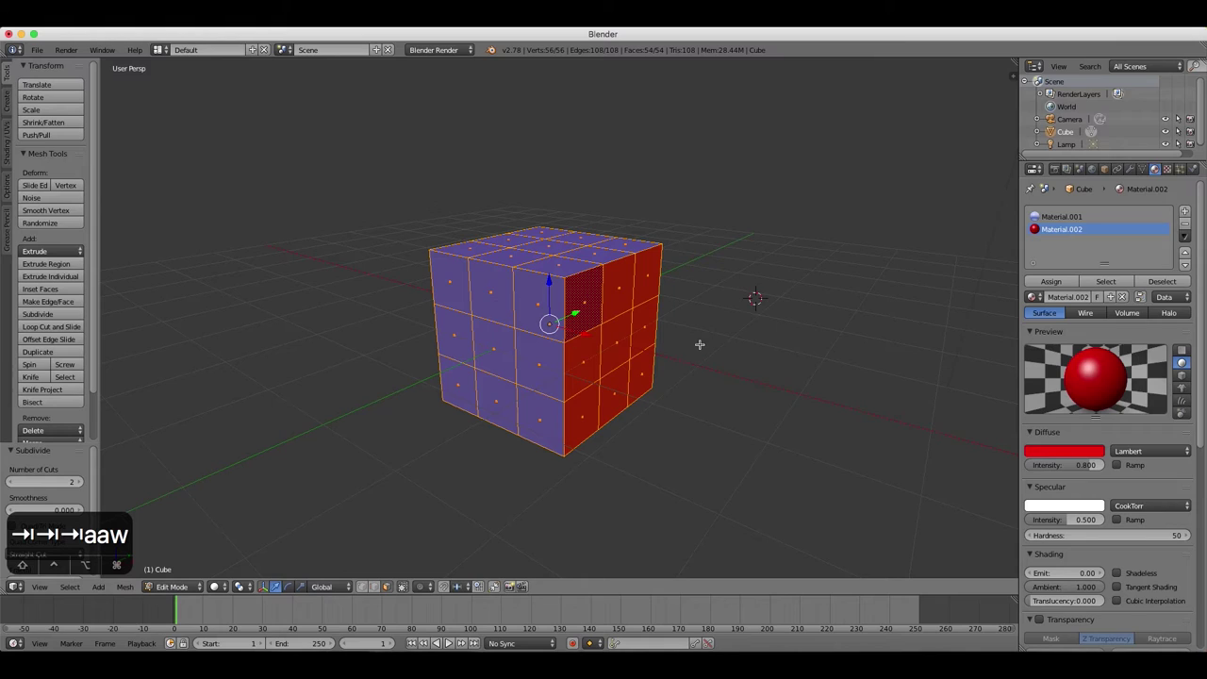
middle_click_drag(699, 344, 673, 346)
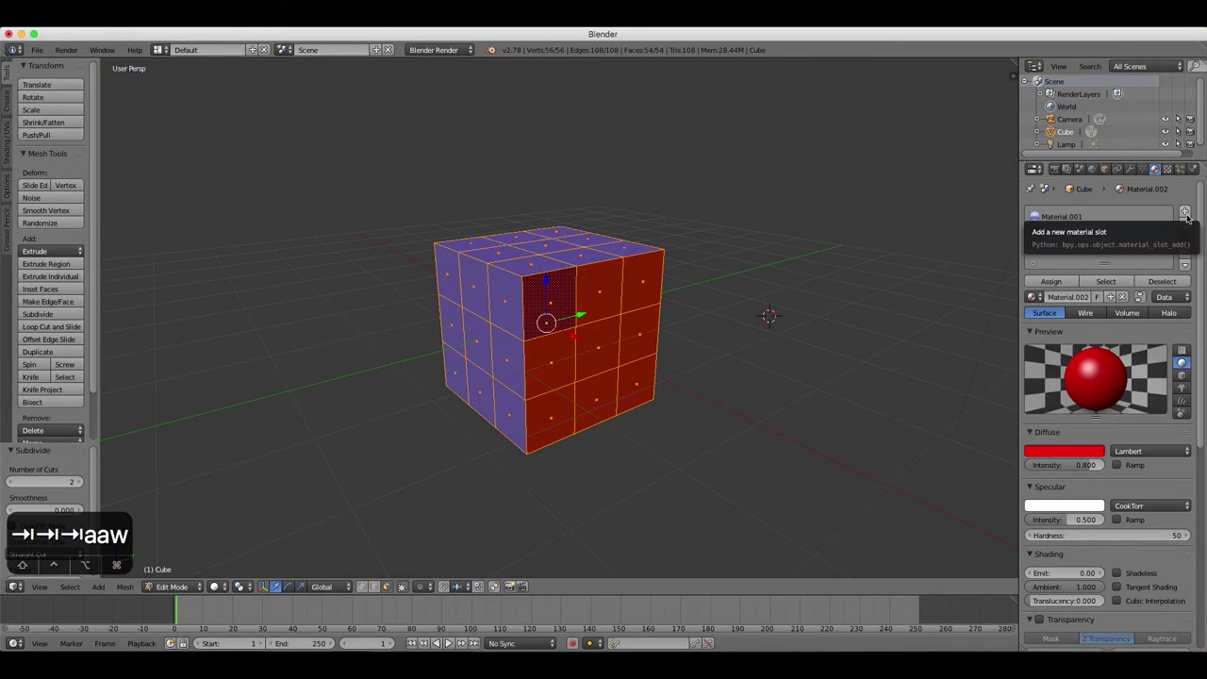
Add two material slots with new materials, the first with a green and the second with a yellow diffuse colour
left_click(1186, 213)
left_click(1074, 298)
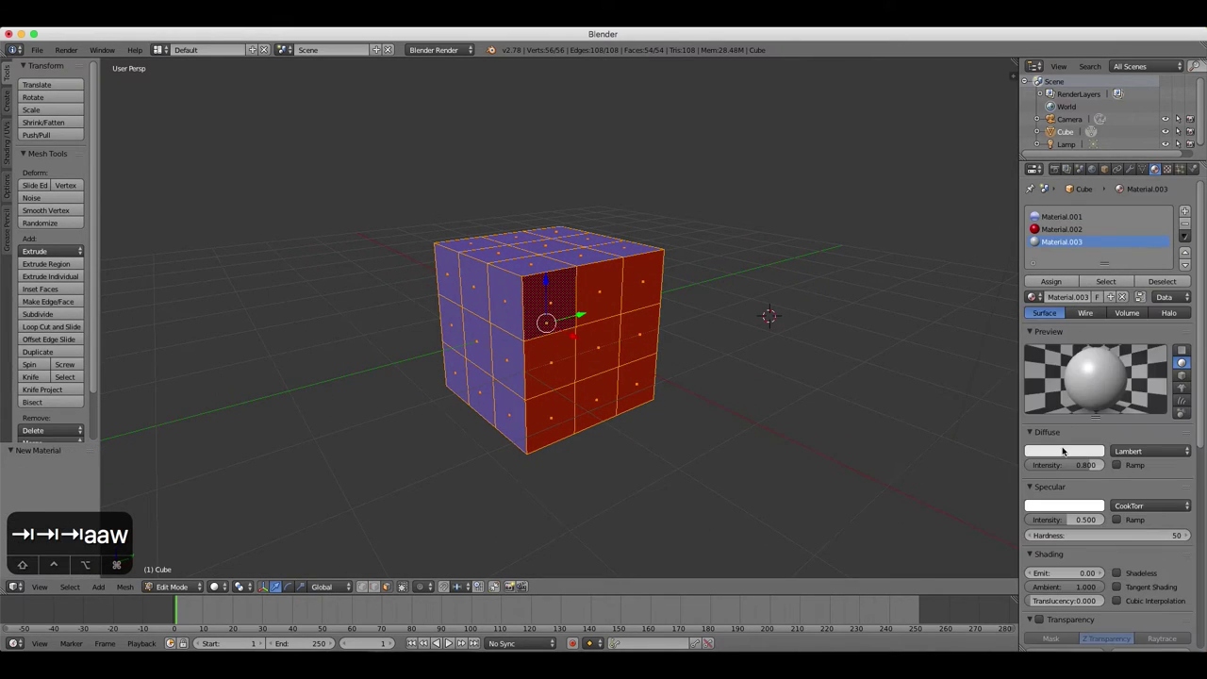
left_click(1064, 451)
left_click(1001, 310)
left_click(1187, 213)
left_click(1186, 213)
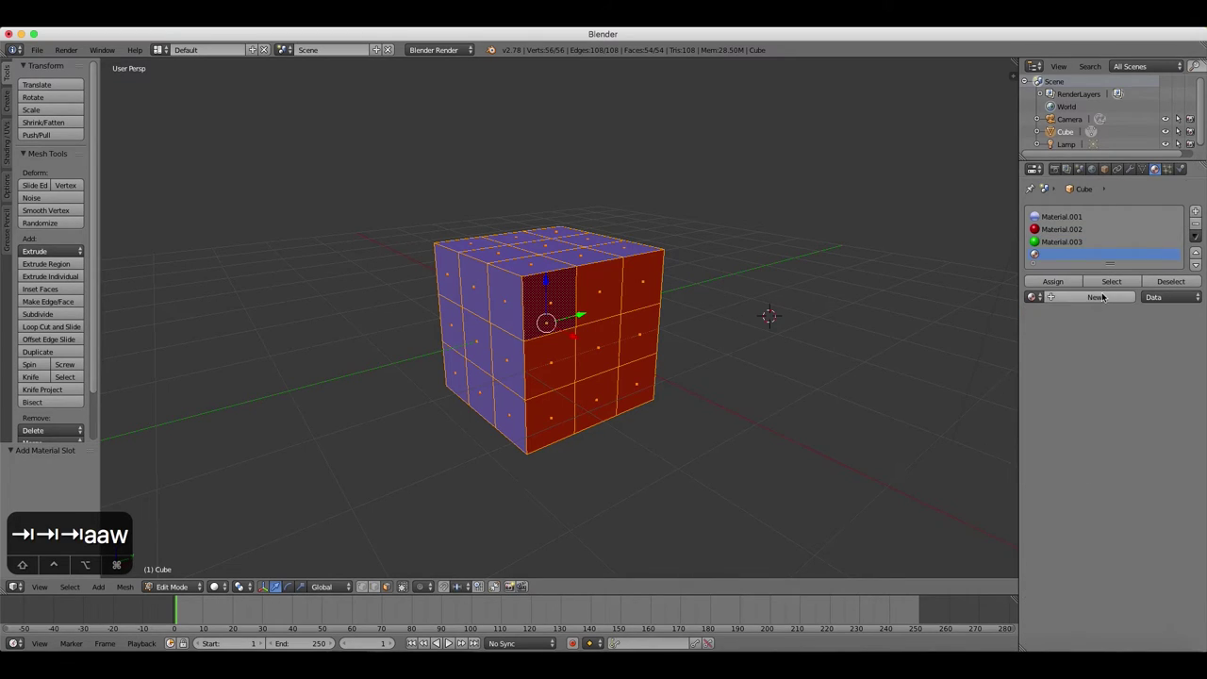
left_click(1075, 298)
left_click(1047, 451)
left_click(1052, 302)
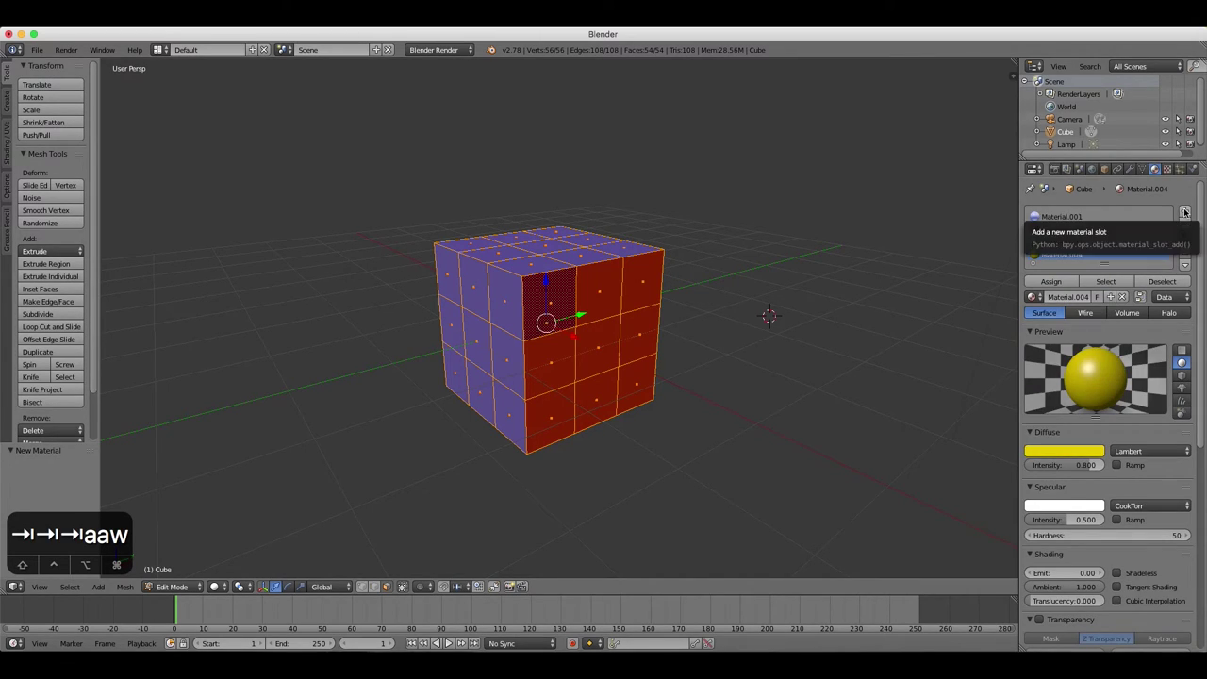
Add two more material slots with new materials, one with an orange and one with a white diffuse colour
left_click(1186, 213)
left_click(1074, 304)
left_click(1047, 462)
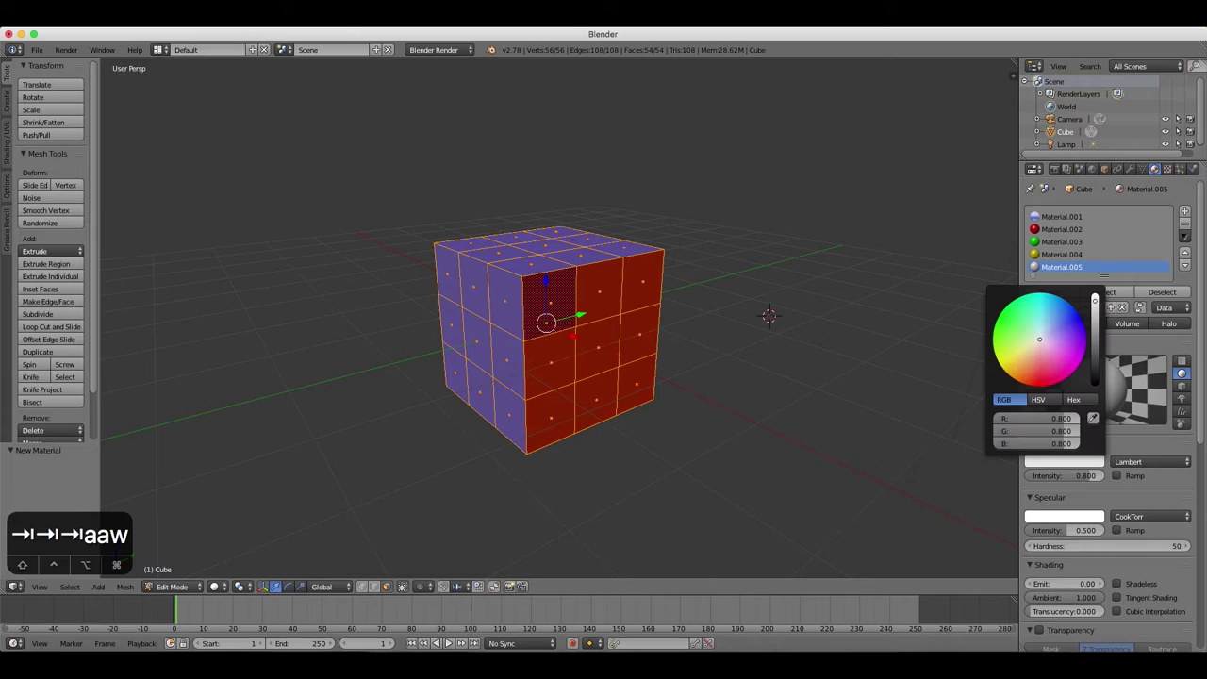
left_click(1064, 313)
left_click(1187, 214)
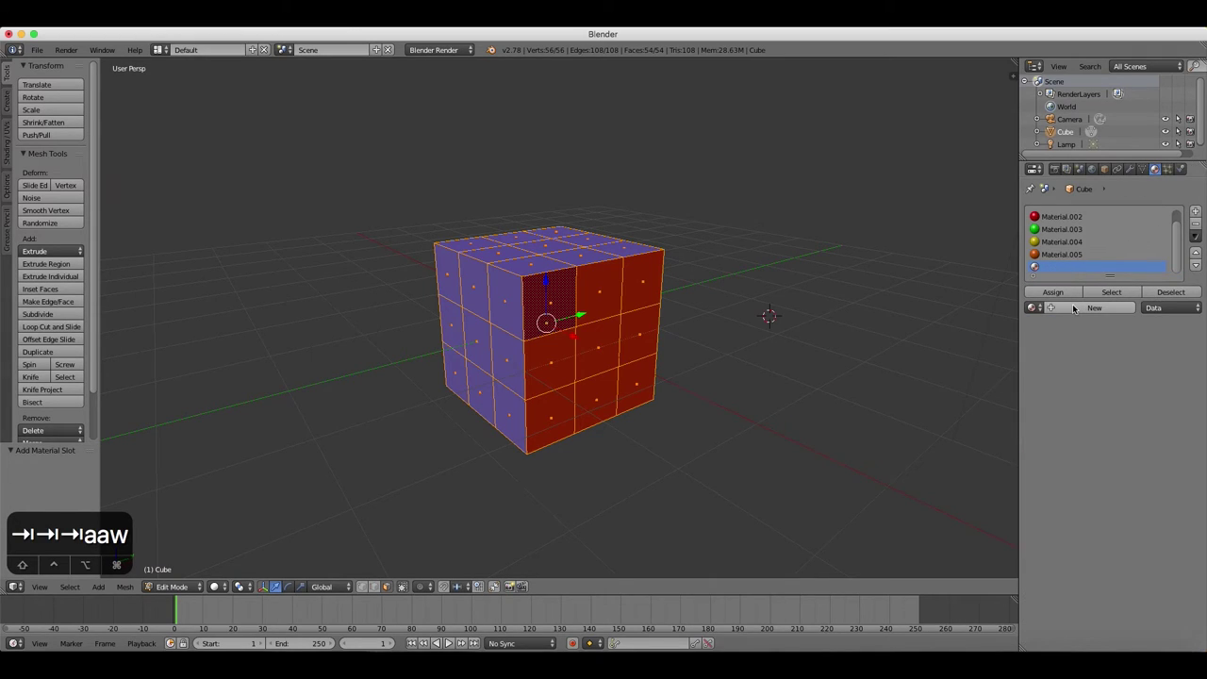
left_click(1075, 308)
left_click(1046, 461)
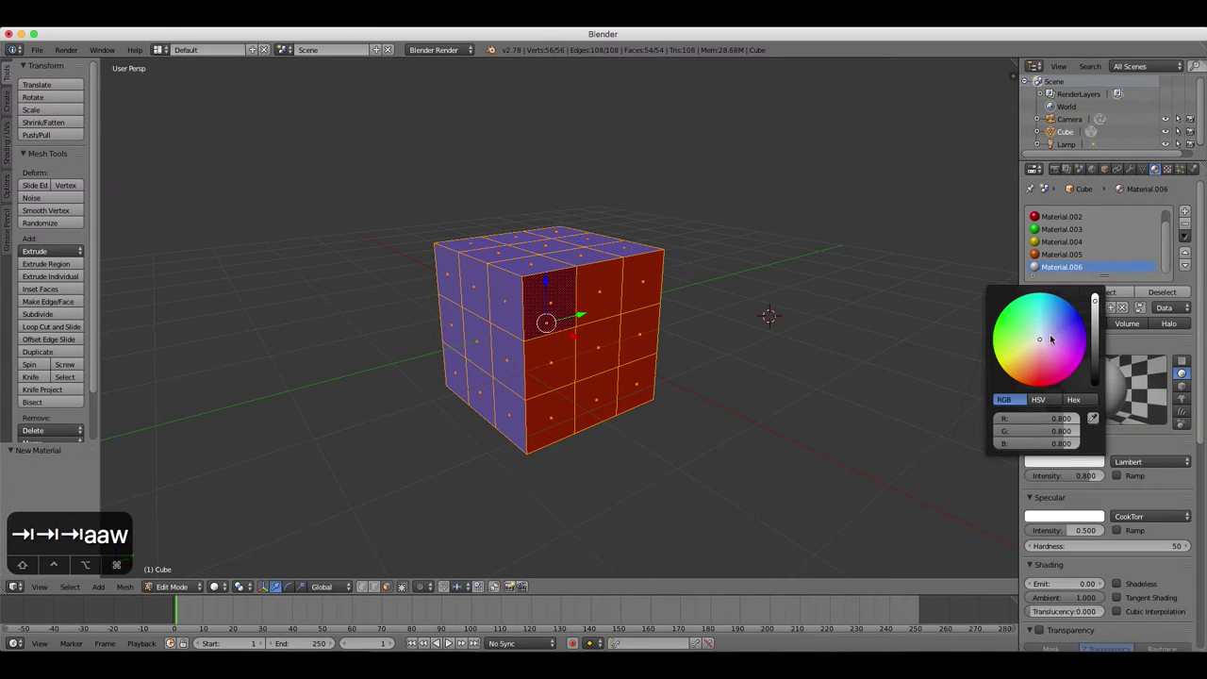
left_click_drag(1051, 339, 1045, 336)
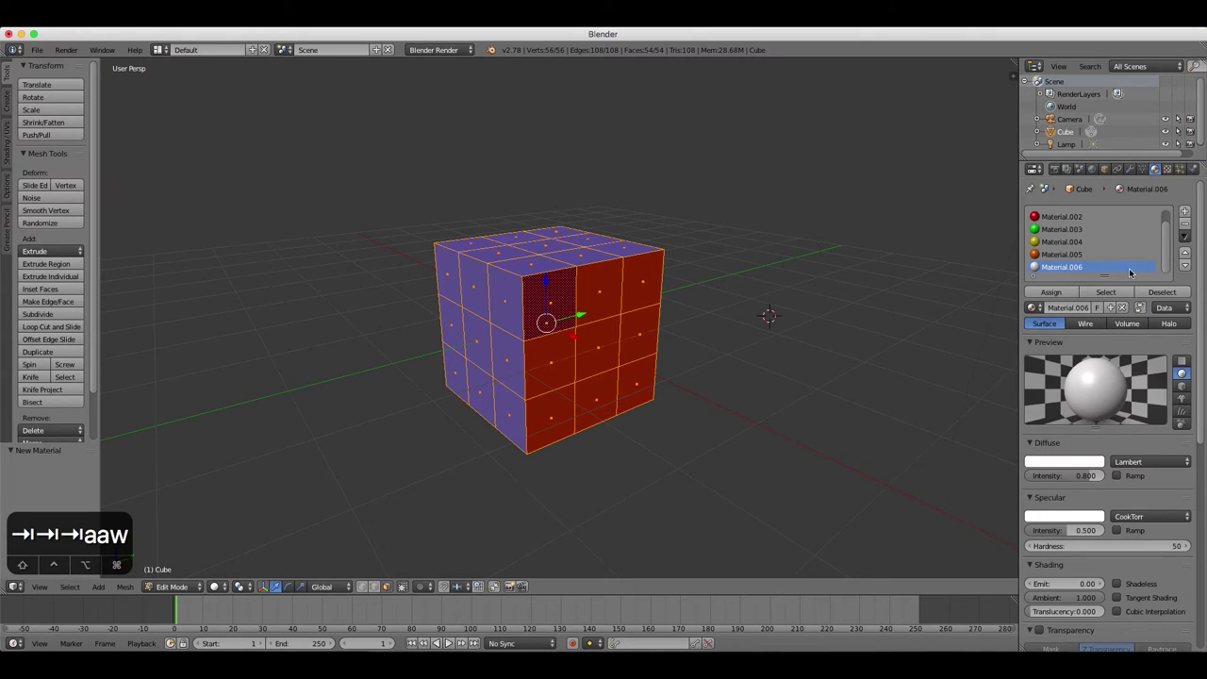
Select a corner face of the red side, replace the slot's red material with the white Material.006 and assign it
scroll(1130, 273, "up", 1)
right_click(539, 293)
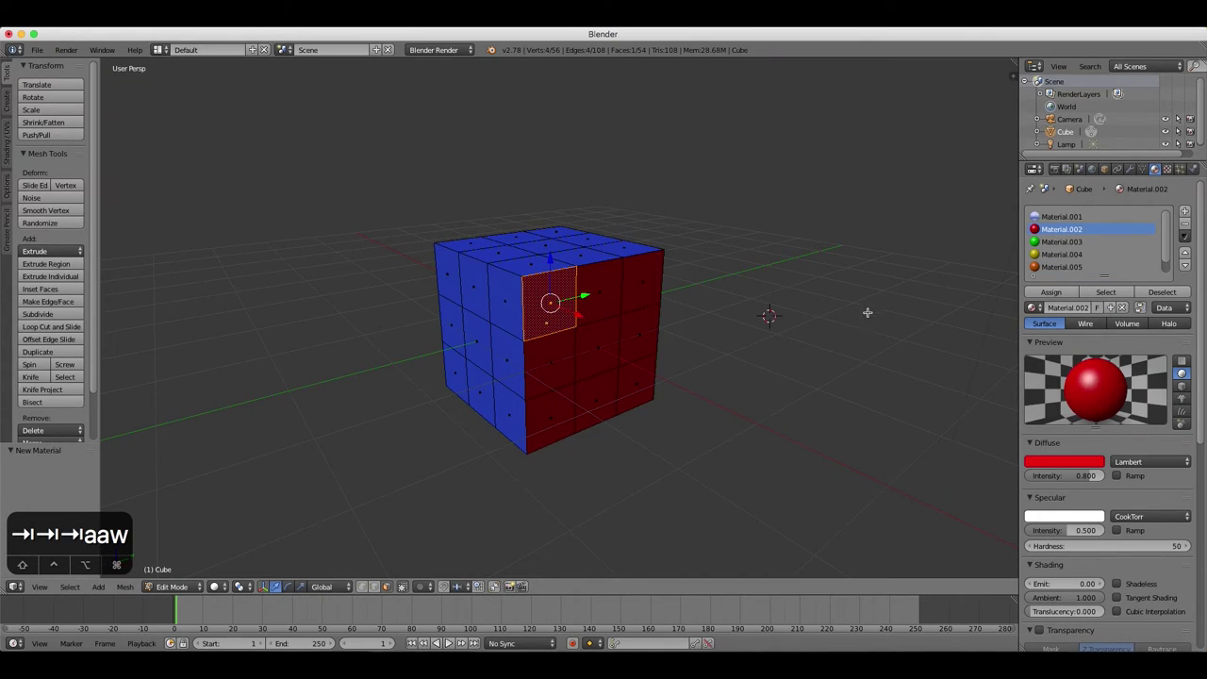
left_click(1035, 307)
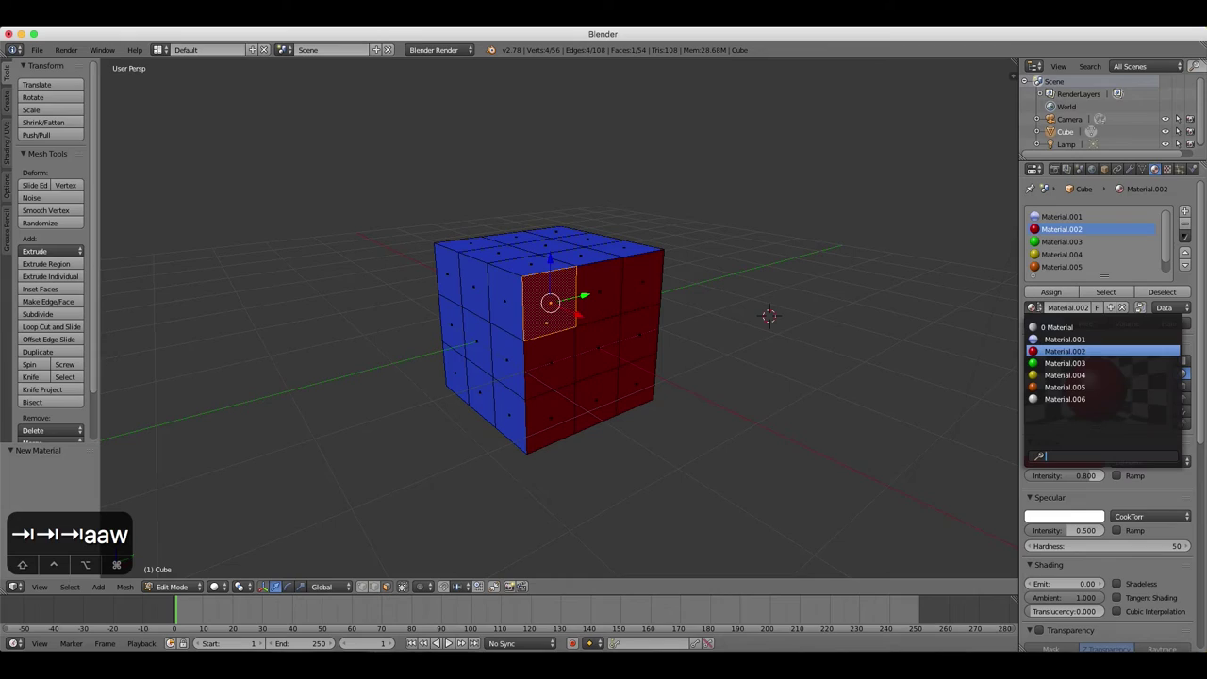
left_click(1064, 399)
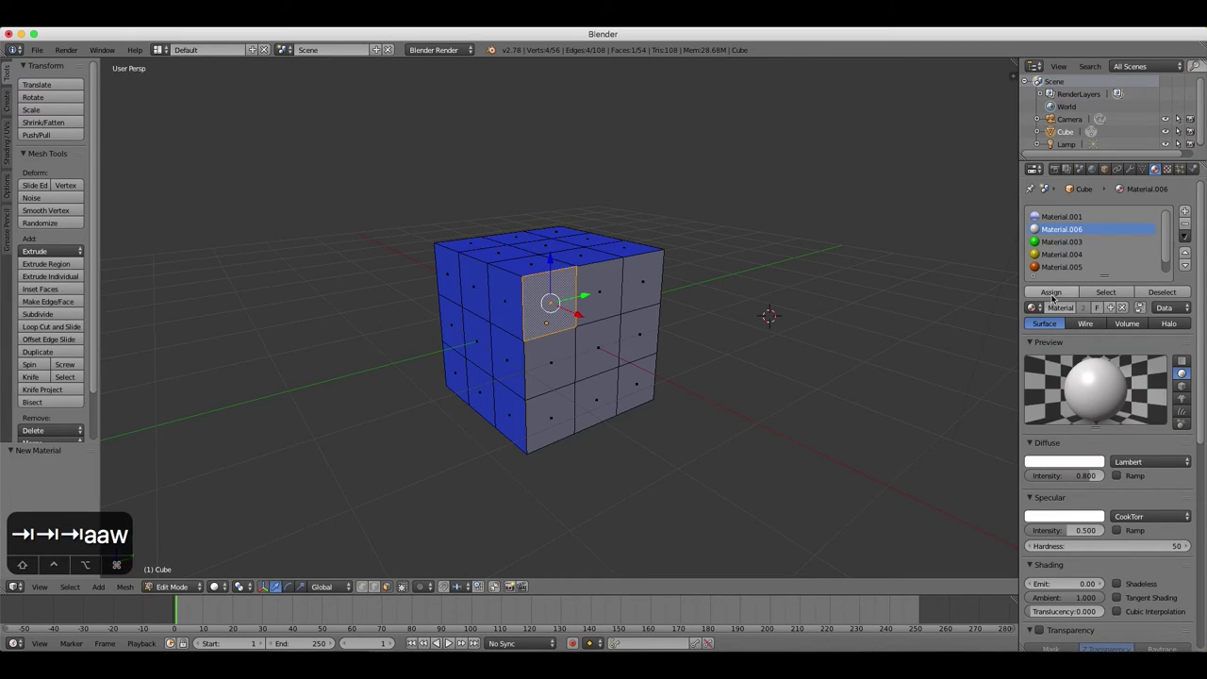
left_click(1051, 292)
Assign the orange Material.005 to the three diagonal faces of the white side
right_click(641, 281)
left_click(1061, 267)
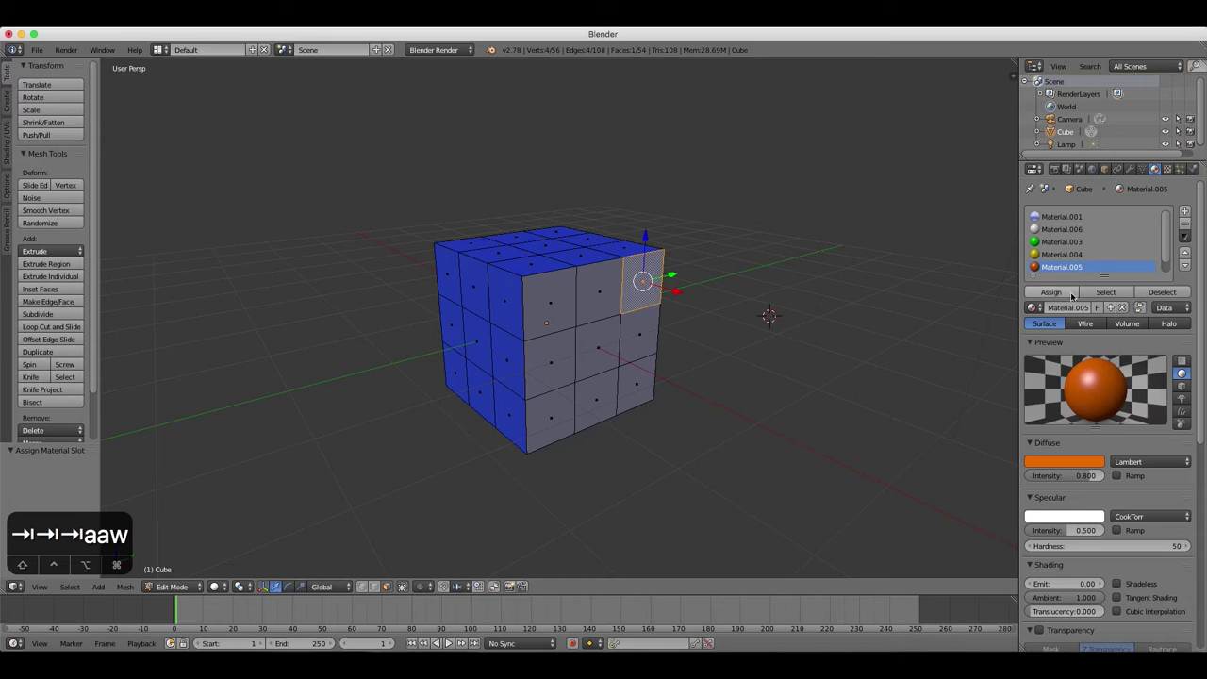
left_click(1051, 292)
right_click(598, 347)
right_click(553, 402)
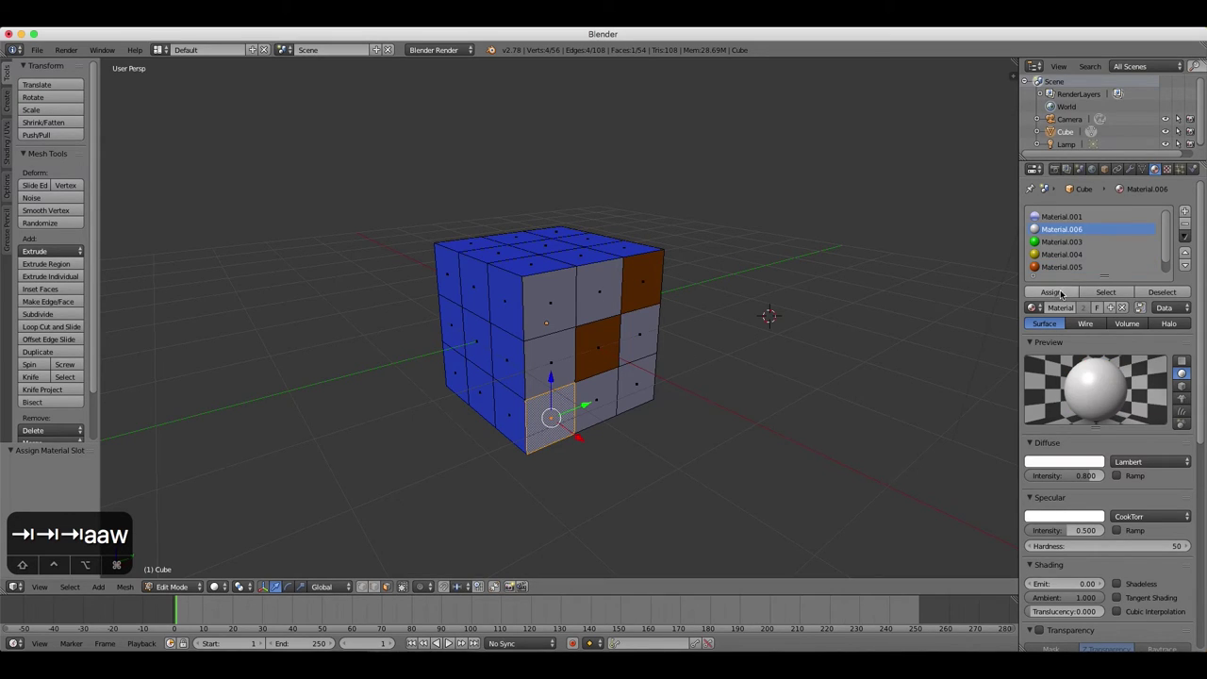
left_click(1062, 267)
left_click(1051, 293)
Select scattered blue faces on the cube's other sides and assign the orange Material.005 to them
middle_click_drag(676, 382, 764, 382)
right_click(506, 404)
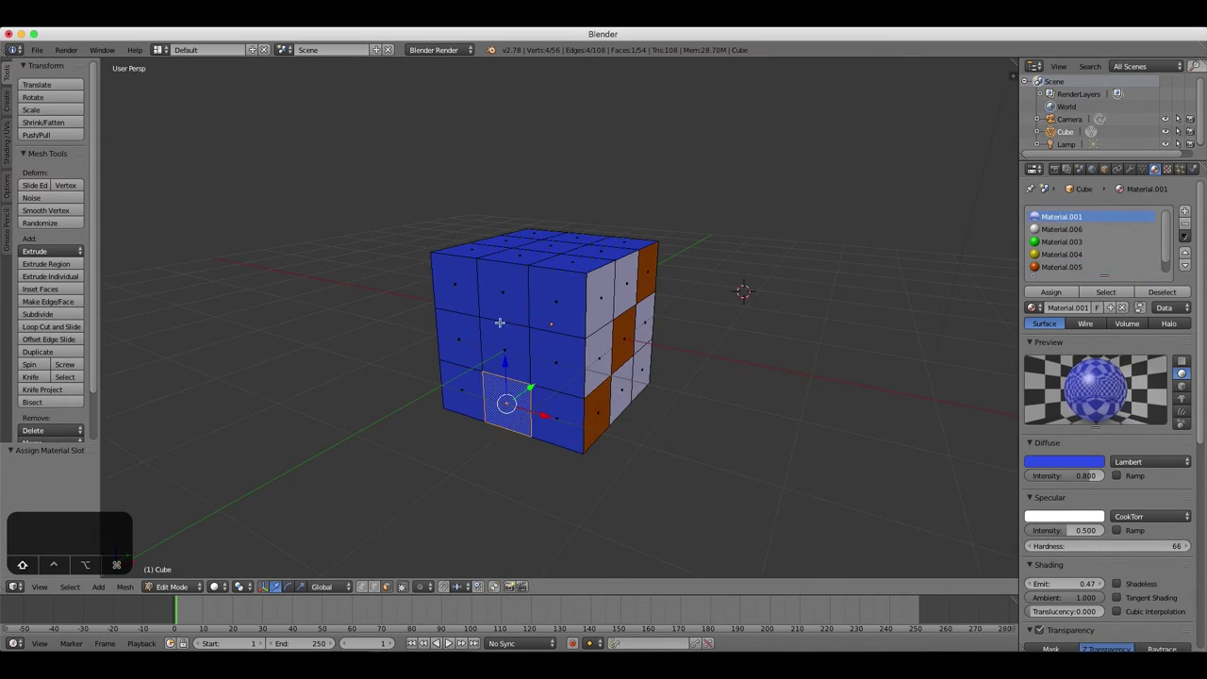
right_click(462, 283, "shift")
middle_click_drag(461, 282, 631, 292)
right_click(566, 342, "shift")
right_click(513, 401, "shift")
right_click(503, 292, "shift")
middle_click_drag(512, 402, 720, 367)
right_click(558, 401, "shift")
left_click(1062, 267)
left_click(1050, 293)
Select another scattered set of faces around the cube and assign the green Material.003 to them
right_click(516, 262)
right_click(628, 263, "shift")
right_click(624, 366, "shift")
right_click(592, 329, "shift")
right_click(661, 371, "shift")
right_click(660, 269, "shift")
middle_click_drag(661, 268, 612, 318)
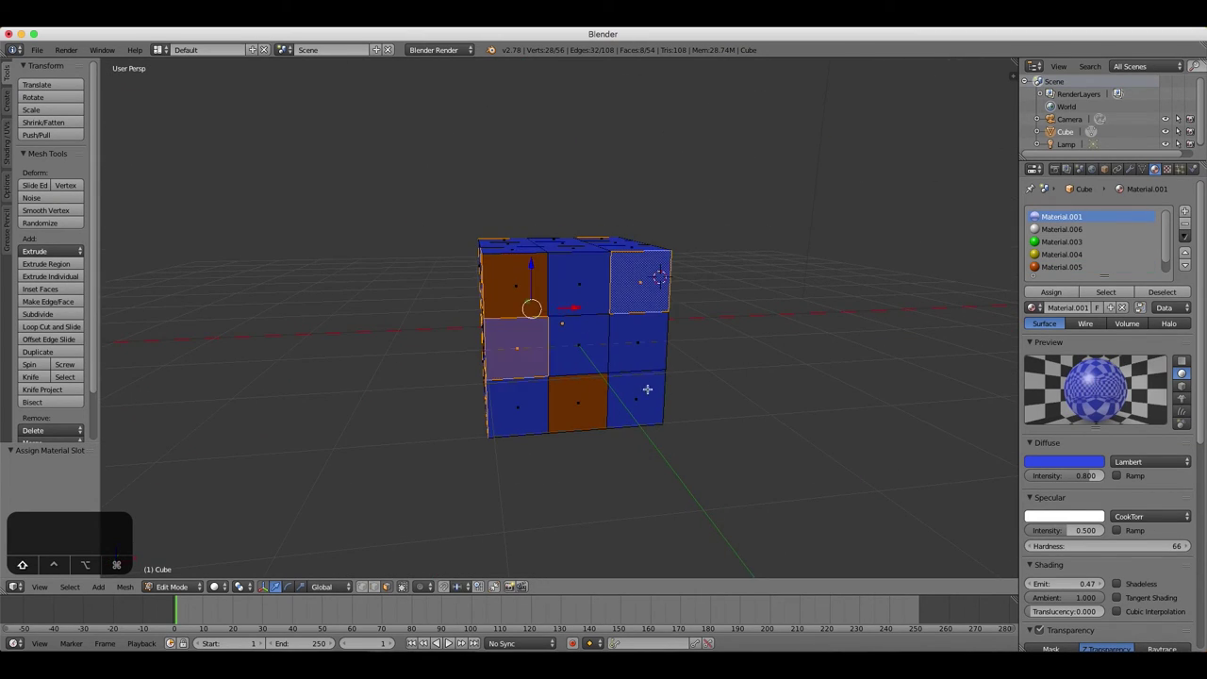
middle_click_drag(647, 387, 647, 283)
right_click(598, 368, "shift")
right_click(479, 249, "shift")
left_click(1062, 241)
left_click(1047, 294)
Select further faces on several sides, including white ones, and assign the yellow Material.004 to them
middle_click_drag(603, 378, 634, 326)
right_click(563, 342)
right_click(630, 283, "shift")
middle_click_drag(688, 397, 620, 352)
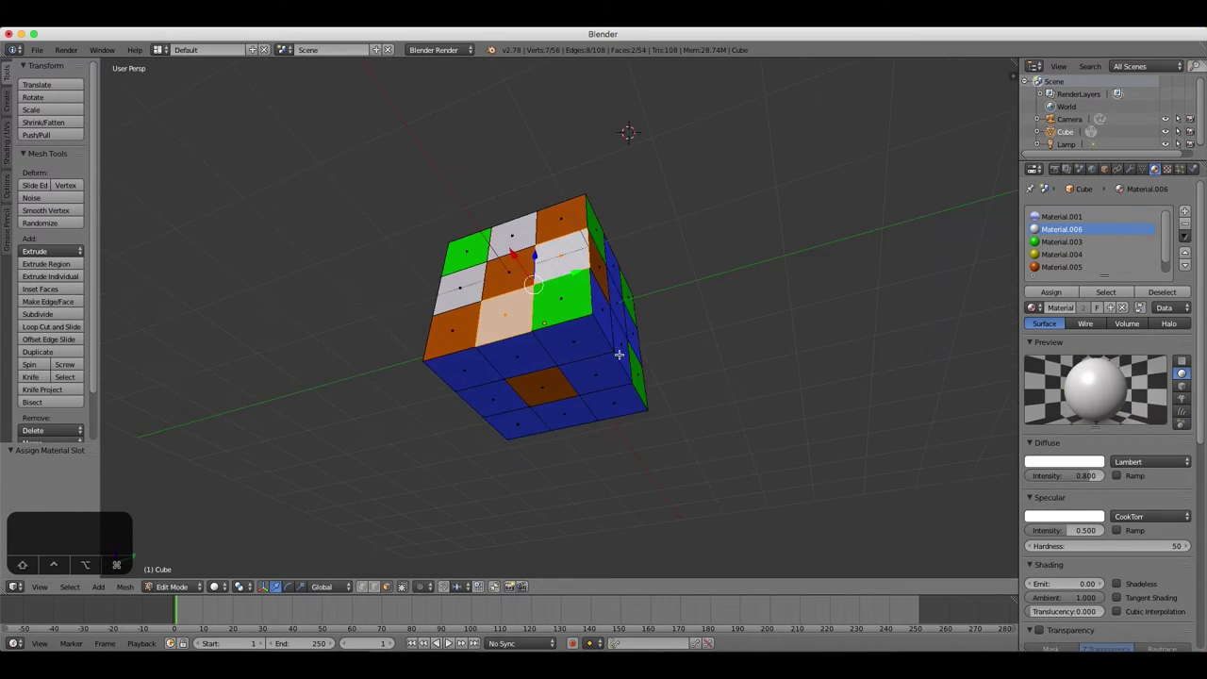
right_click(620, 353, "shift")
right_click(604, 405, "shift")
middle_click_drag(716, 368, 629, 424)
right_click(574, 261, "shift")
right_click(631, 286, "shift")
left_click(1062, 254)
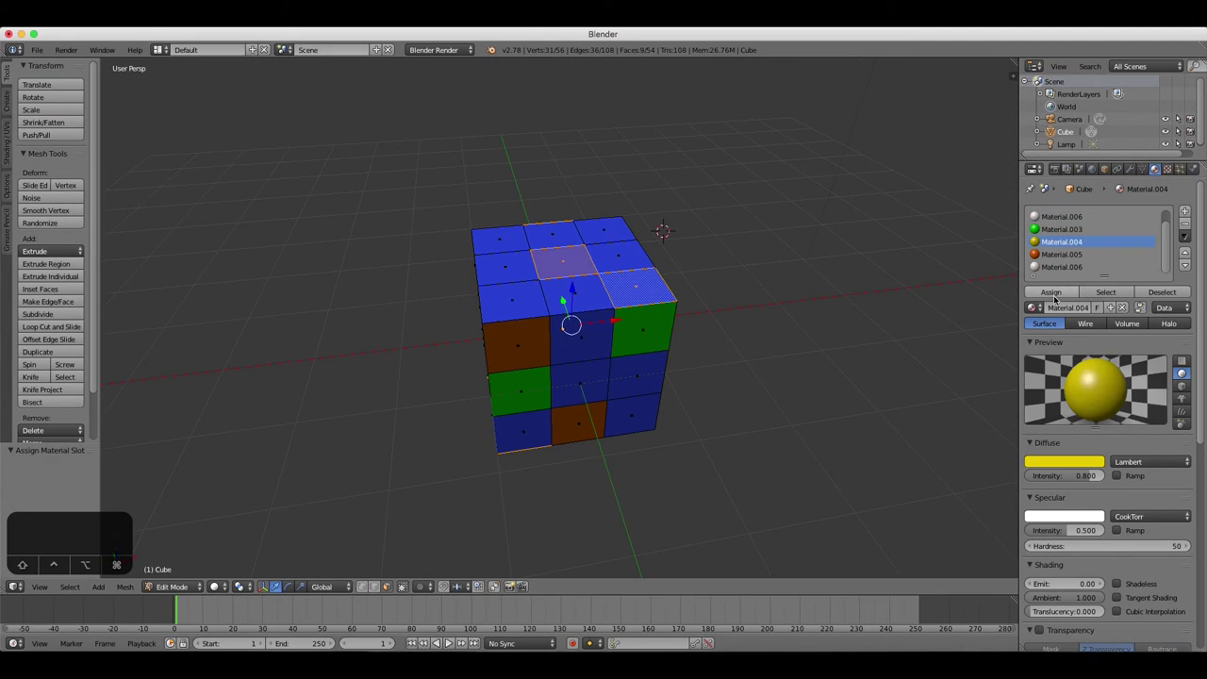
left_click(1051, 291)
Recolour Material.006 red and assign it to another scattered set of blue faces around the cube
right_click(501, 240)
right_click(549, 300, "shift")
right_click(553, 267, "shift")
right_click(609, 309, "shift")
middle_click_drag(608, 310, 616, 261)
middle_click_drag(501, 390, 575, 339)
right_click(647, 367, "shift")
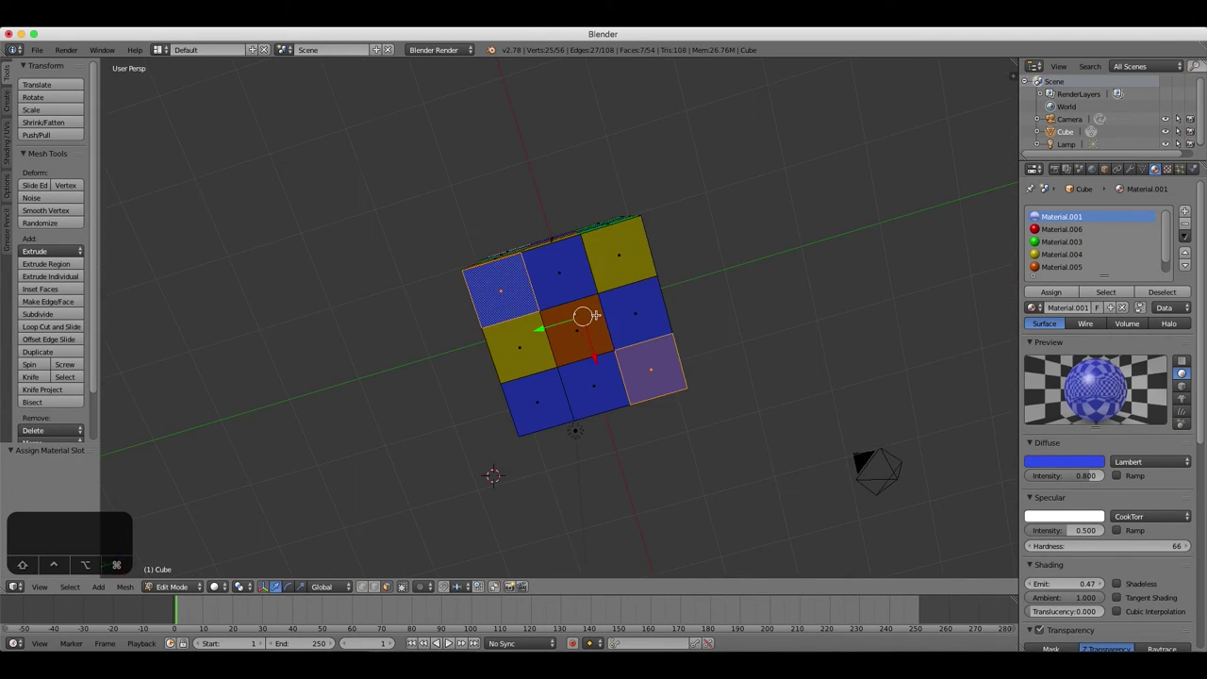
middle_click_drag(647, 367, 484, 374)
right_click(561, 377, "shift")
right_click(485, 374, "shift")
left_click(1062, 229)
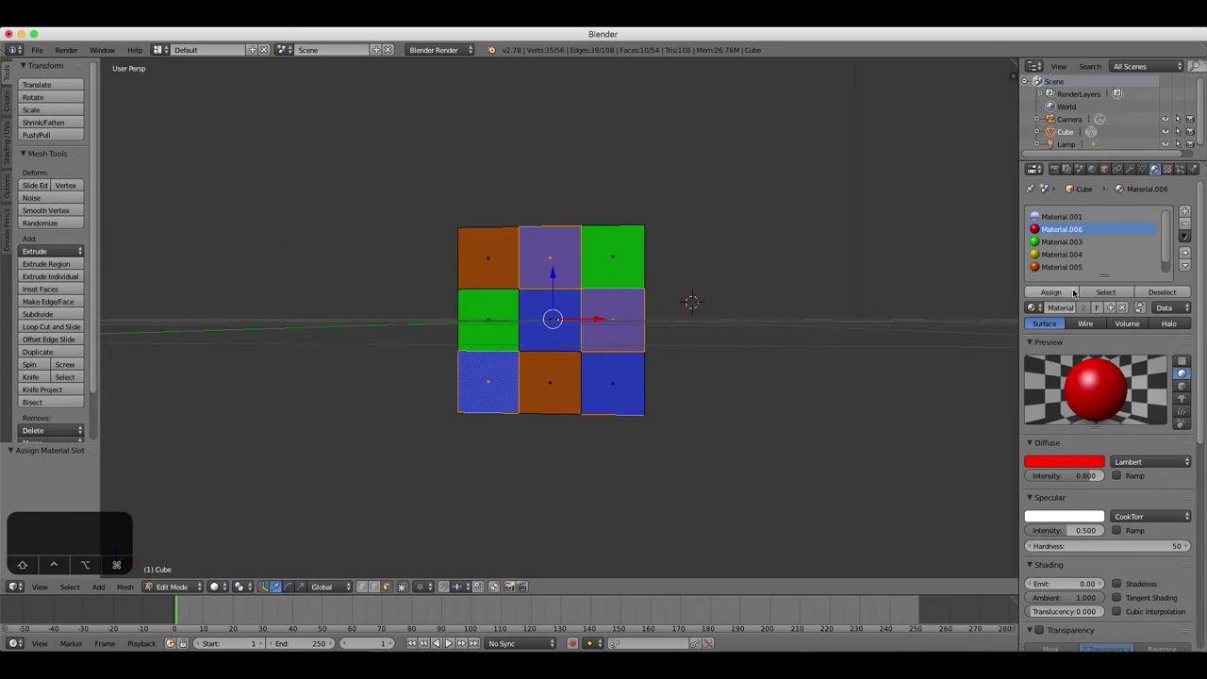
left_click(1062, 292)
Select more scattered faces, add a new material with a white diffuse colour (R, G and B 1.000) and assign it to them
middle_click_drag(628, 396, 730, 266)
right_click(558, 415)
right_click(621, 332, "shift")
middle_click_drag(621, 332, 604, 444)
right_click(538, 264, "shift")
middle_click_drag(538, 264, 606, 380)
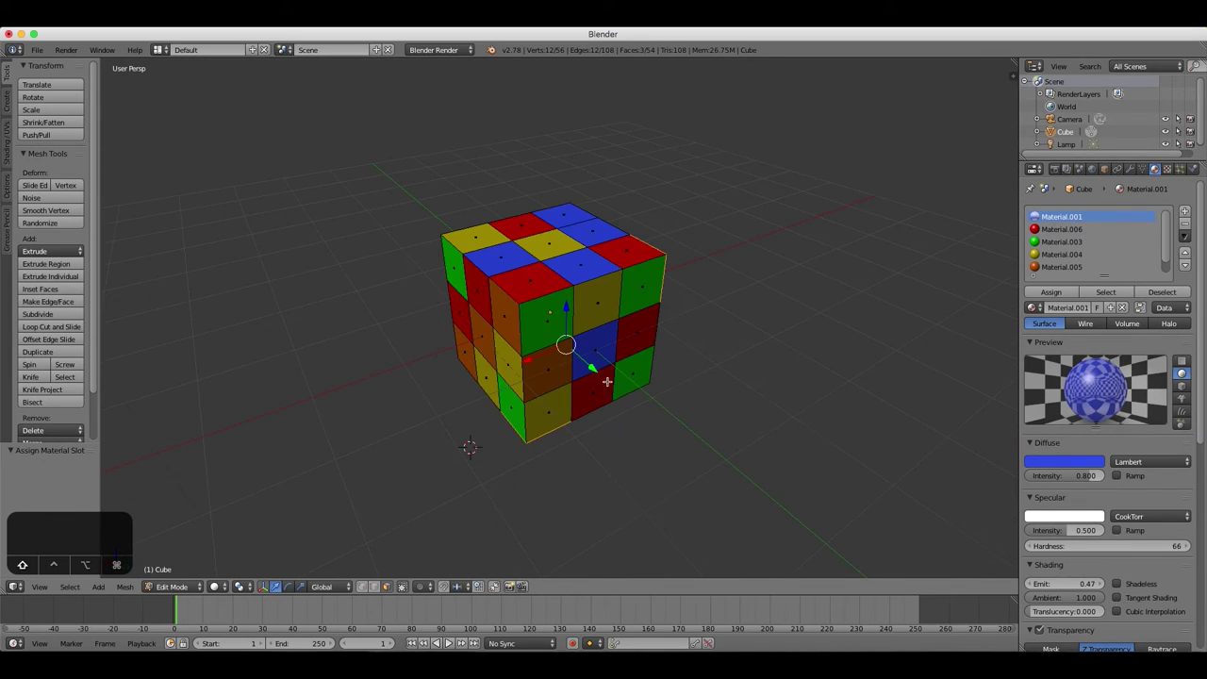
right_click(622, 377, "shift")
right_click(563, 218, "shift")
middle_click_drag(563, 217, 595, 122)
right_click(599, 346, "shift")
middle_click_drag(599, 346, 607, 321)
right_click(606, 247, "shift")
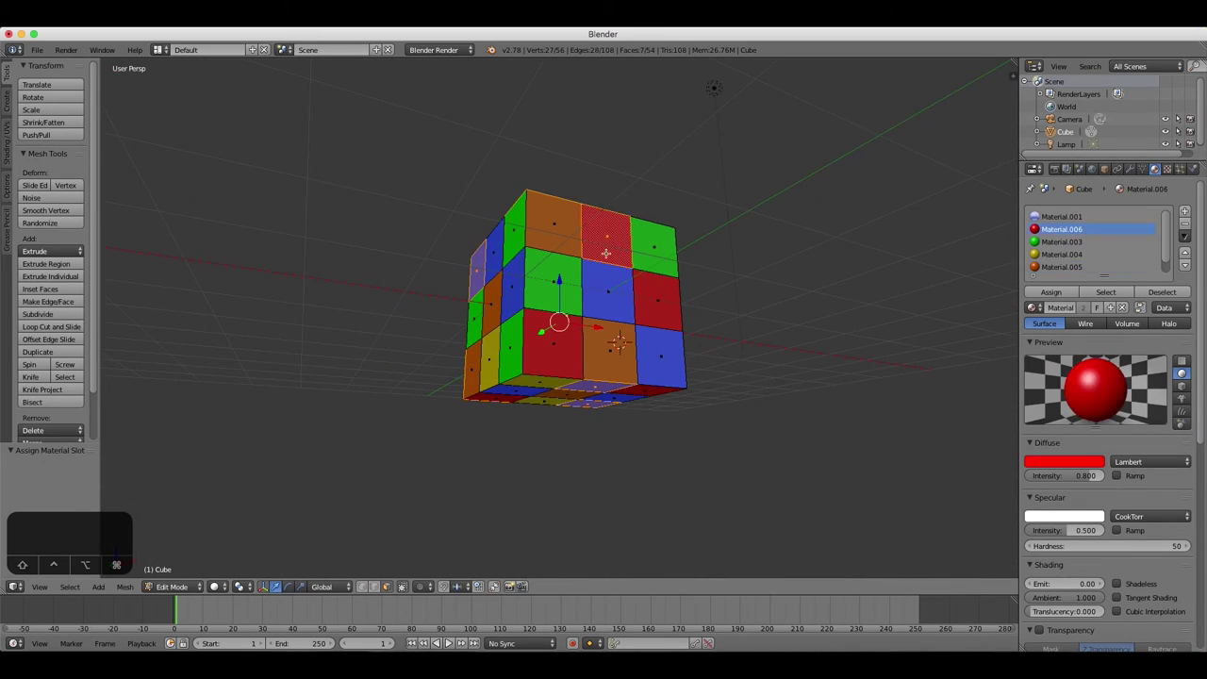
scroll(1062, 269, "down", 1)
left_click(1184, 211)
left_click(1094, 307)
left_click(1064, 461)
left_click(1094, 292)
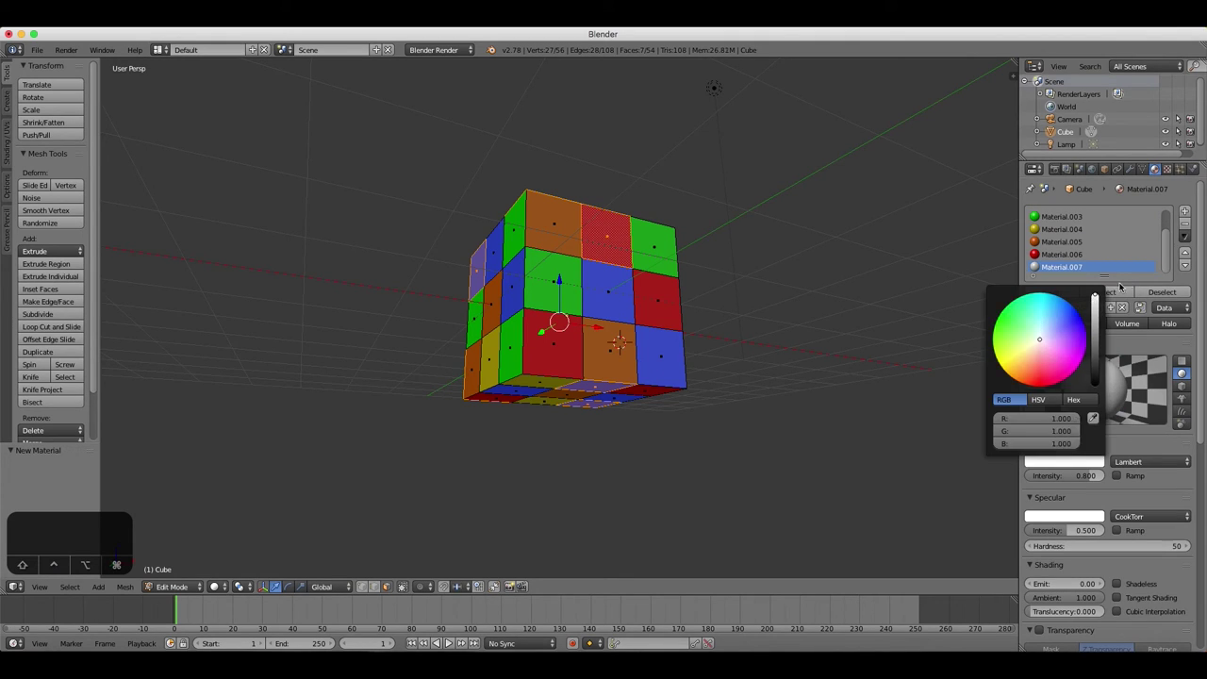
left_click(1051, 291)
middle_click_drag(943, 247, 525, 259)
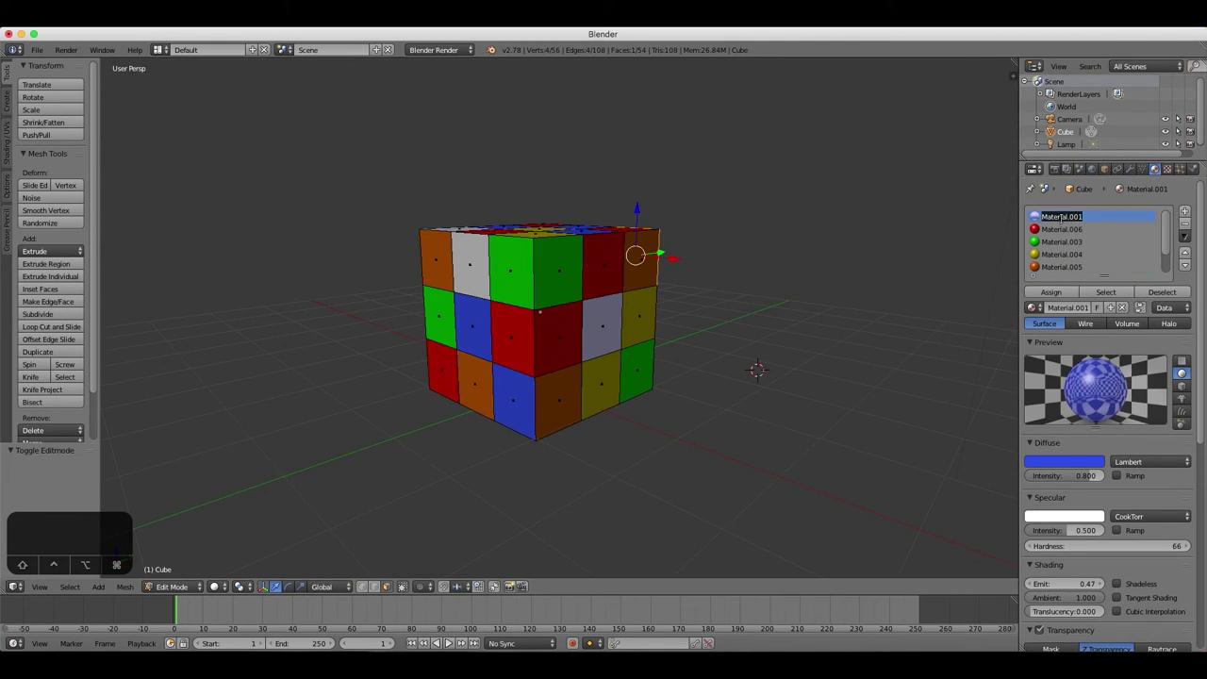
Rename the blue, red and green materials as blue, red and green
double_click(1049, 217)
type("blue")
key("Return")
double_click(1059, 228)
type("red")
key("Return")
double_click(1056, 242)
type("green")
key("Return")
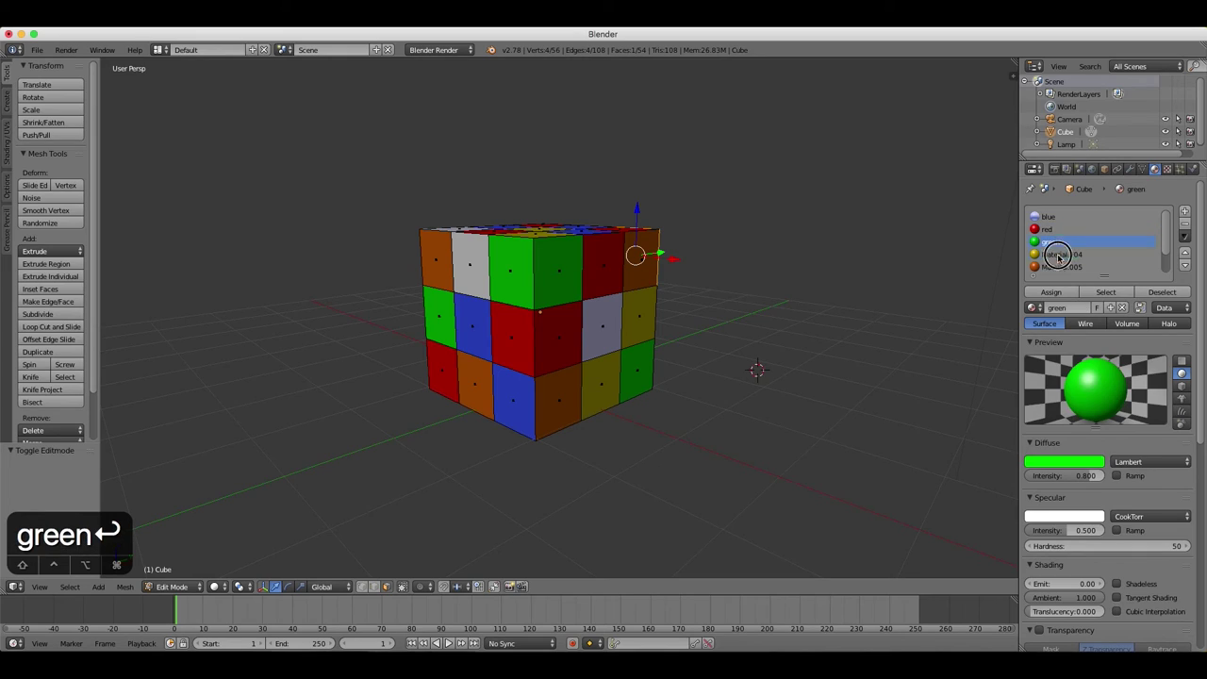
Rename the yellow, orange and last white materials as yellow, orange and white
double_click(1056, 254)
type("yellow")
key("Return")
left_click(1059, 268)
double_click(1059, 268)
type("orange")
key("Return")
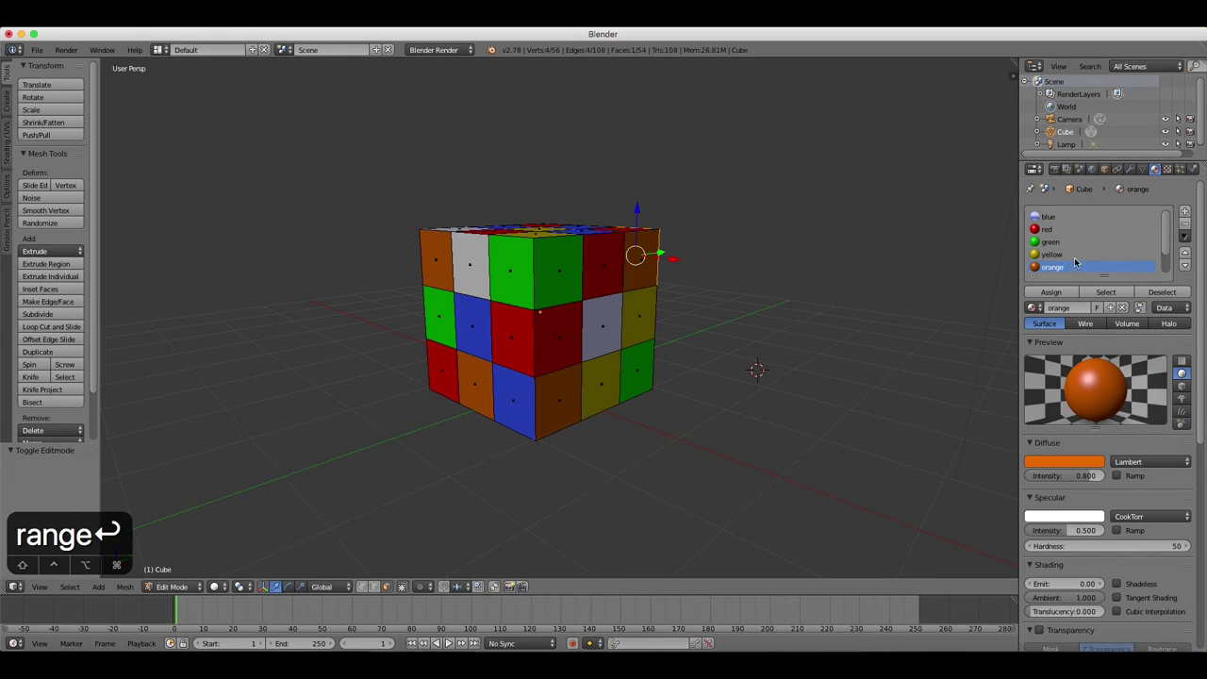
scroll(1059, 268, "down", 2)
left_click(1059, 267)
double_click(1059, 268)
type("white")
key("Return")
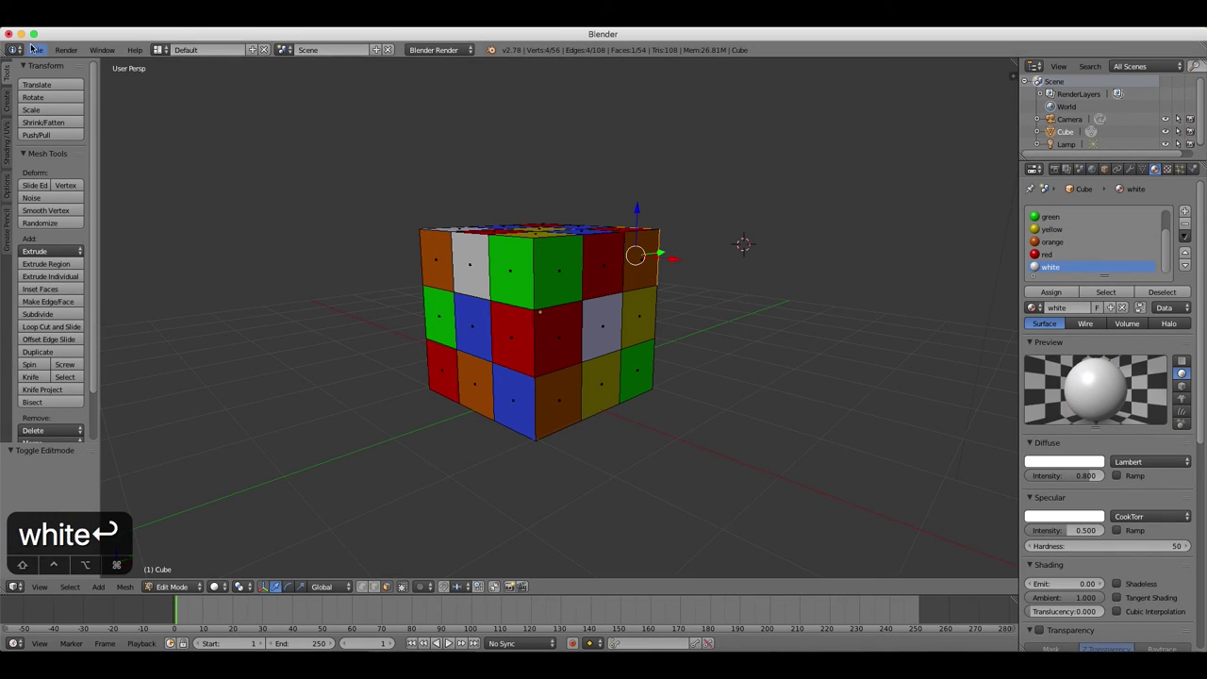
Look through the input settings and key map in the user preferences, and close the preferences
left_click(35, 49)
left_click(58, 190)
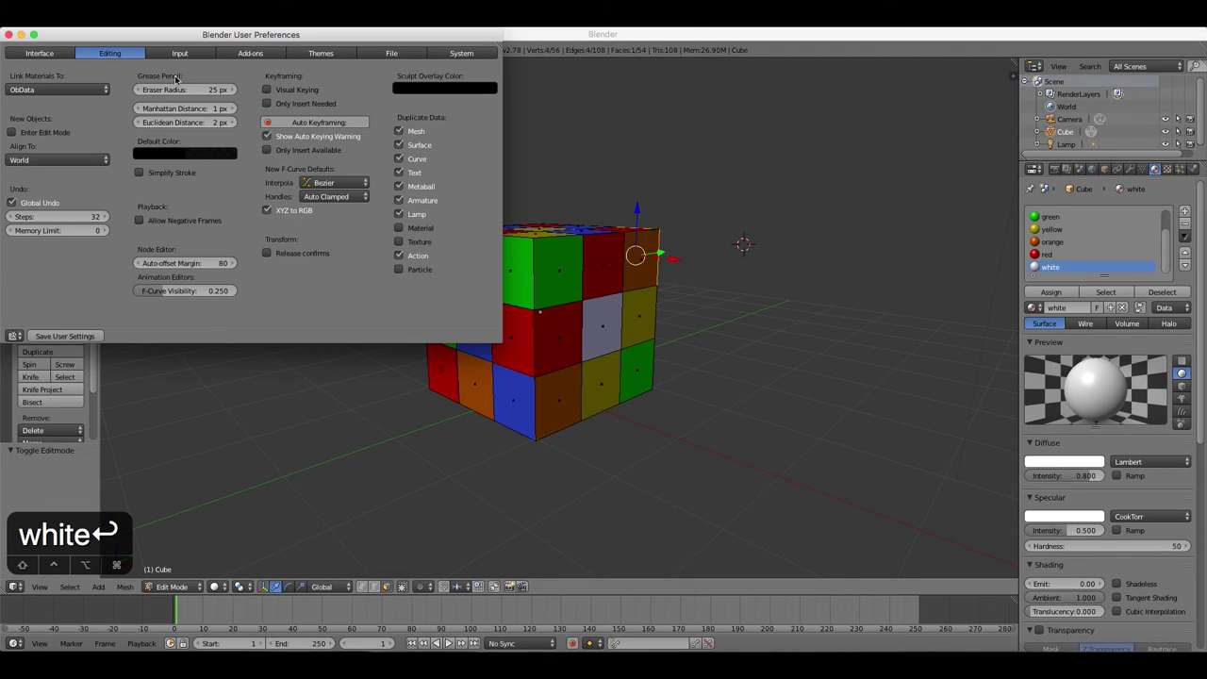
left_click(175, 53)
scroll(345, 197, "down", 7)
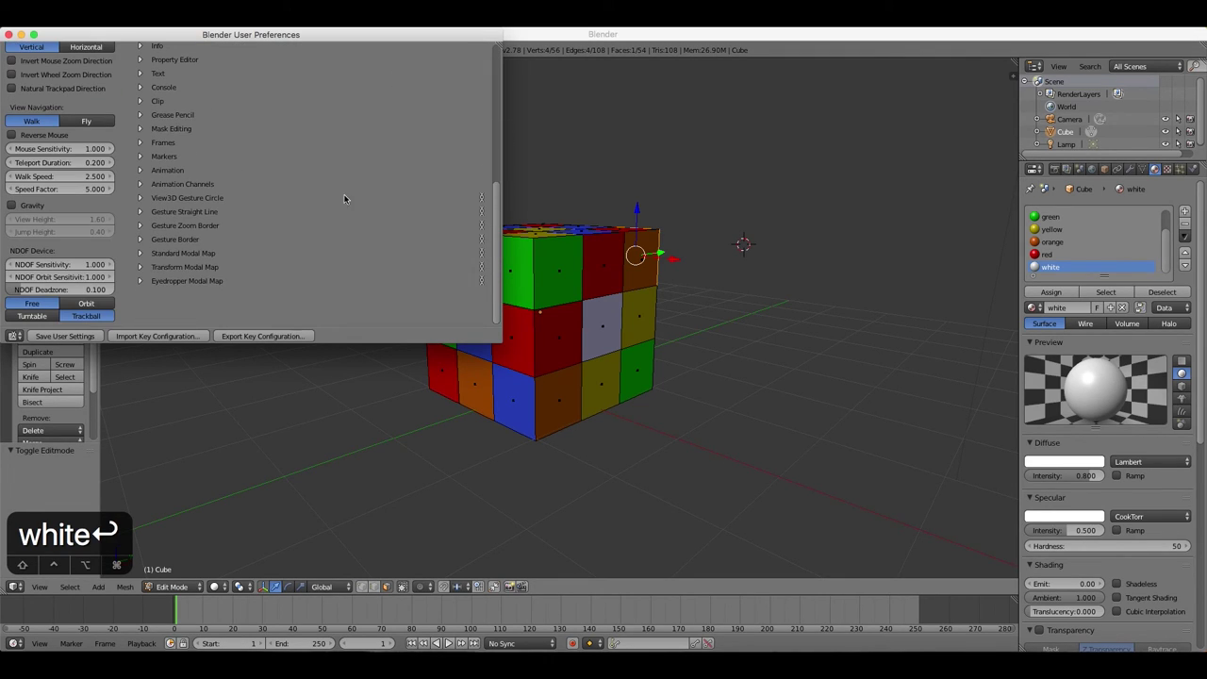
left_click(9, 35)
Switch to the camera view, move the camera closer with walk navigation so the cube fills the frame, and render the image
key("0")
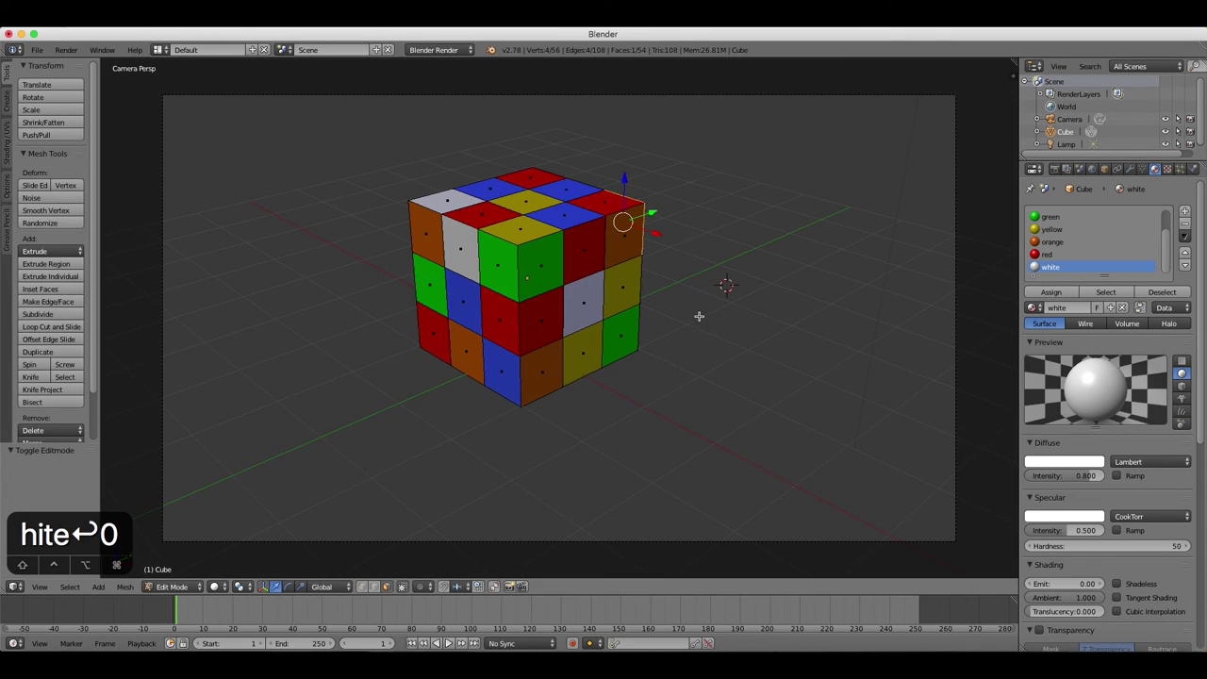
key("shift+f")
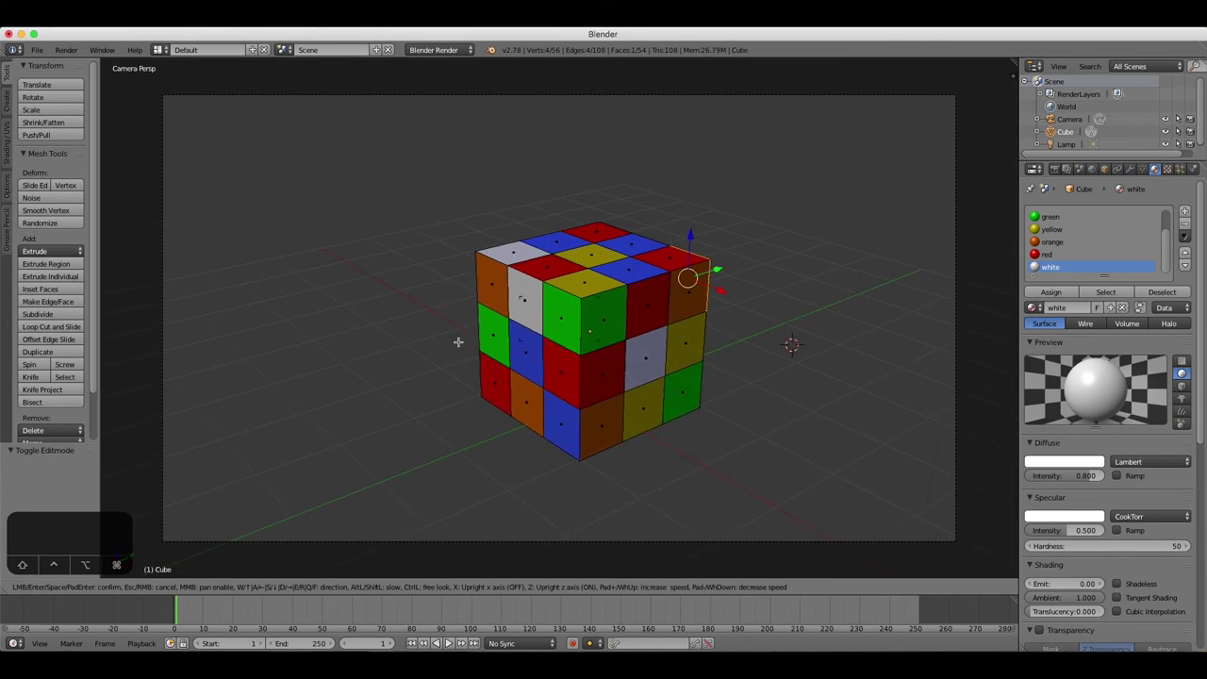
scroll(600, 361, "up", 2)
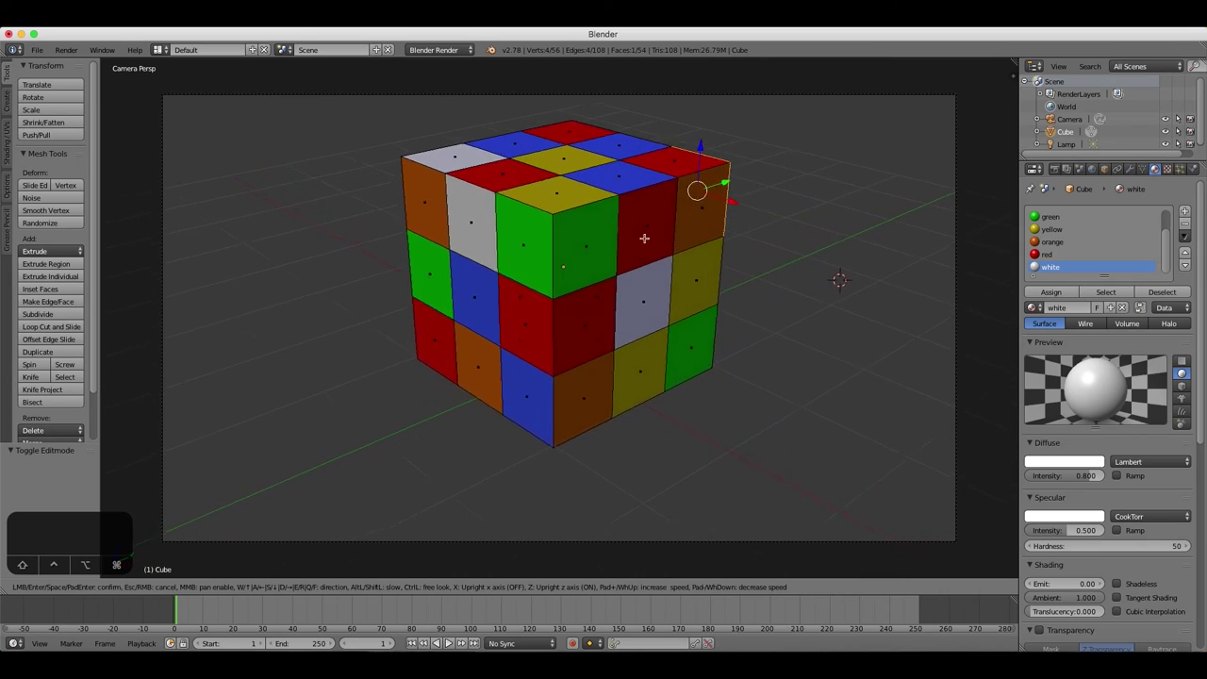
left_click(663, 269)
left_click(1055, 169)
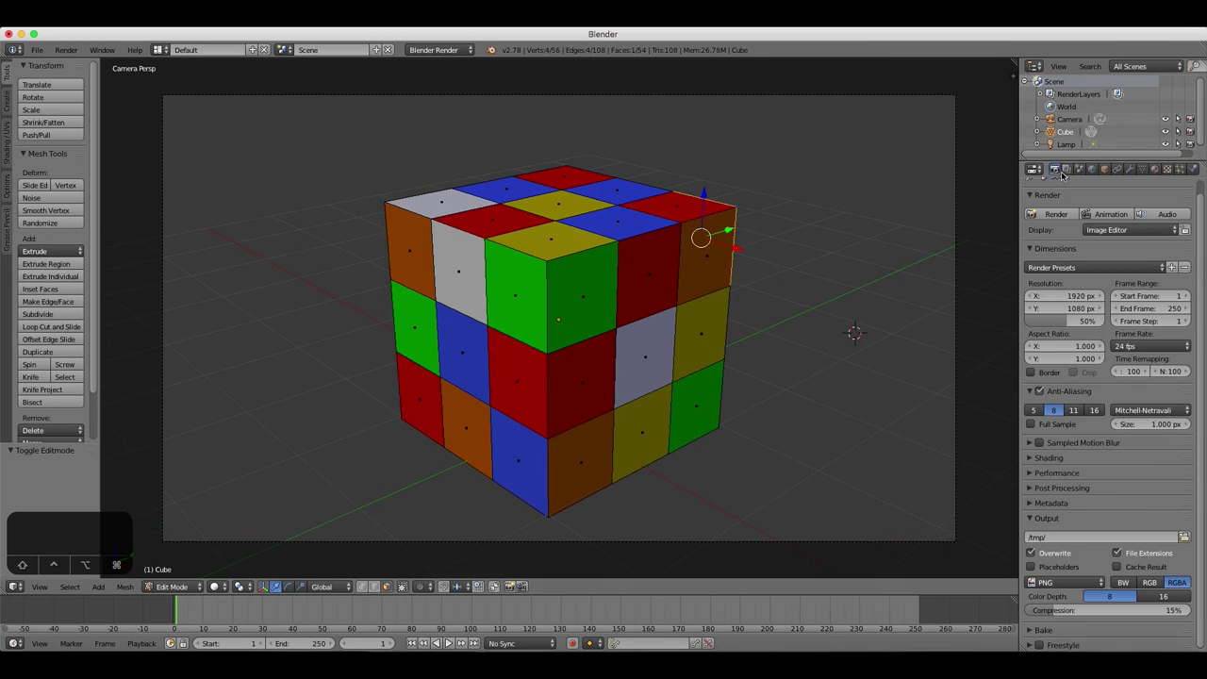
left_click(1052, 227)
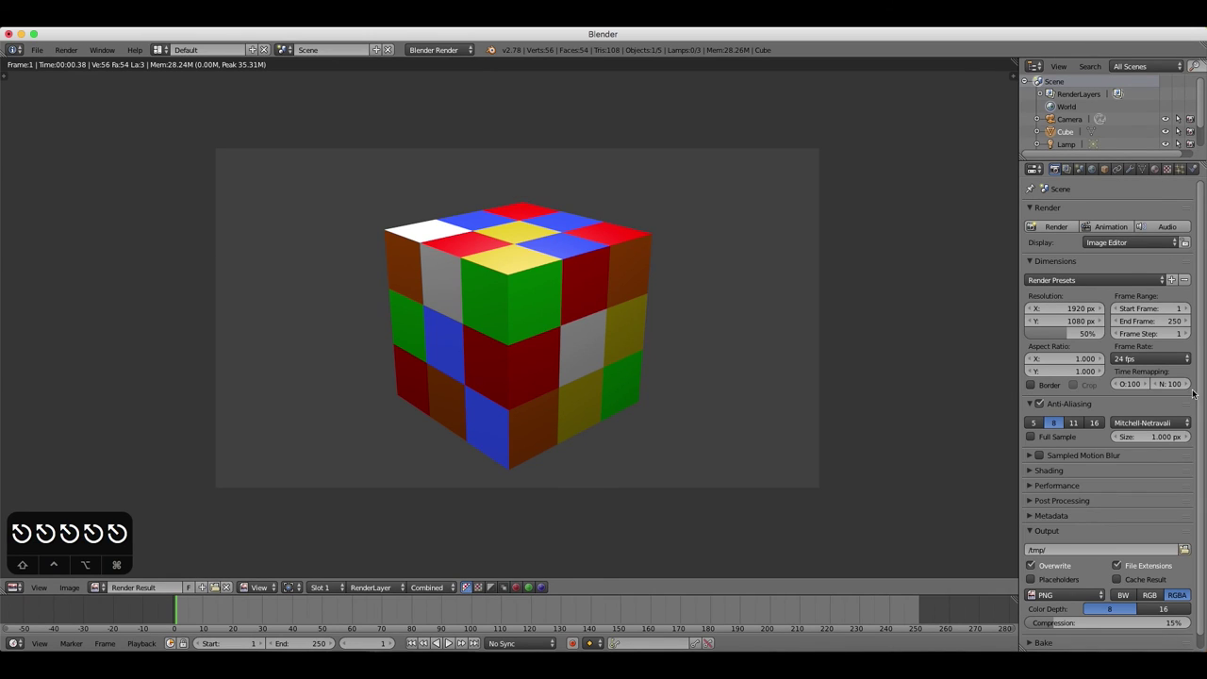
Enable Edge in the render's post-processing settings and render the image again
scroll(1193, 394, "down", 1)
left_click(1035, 490)
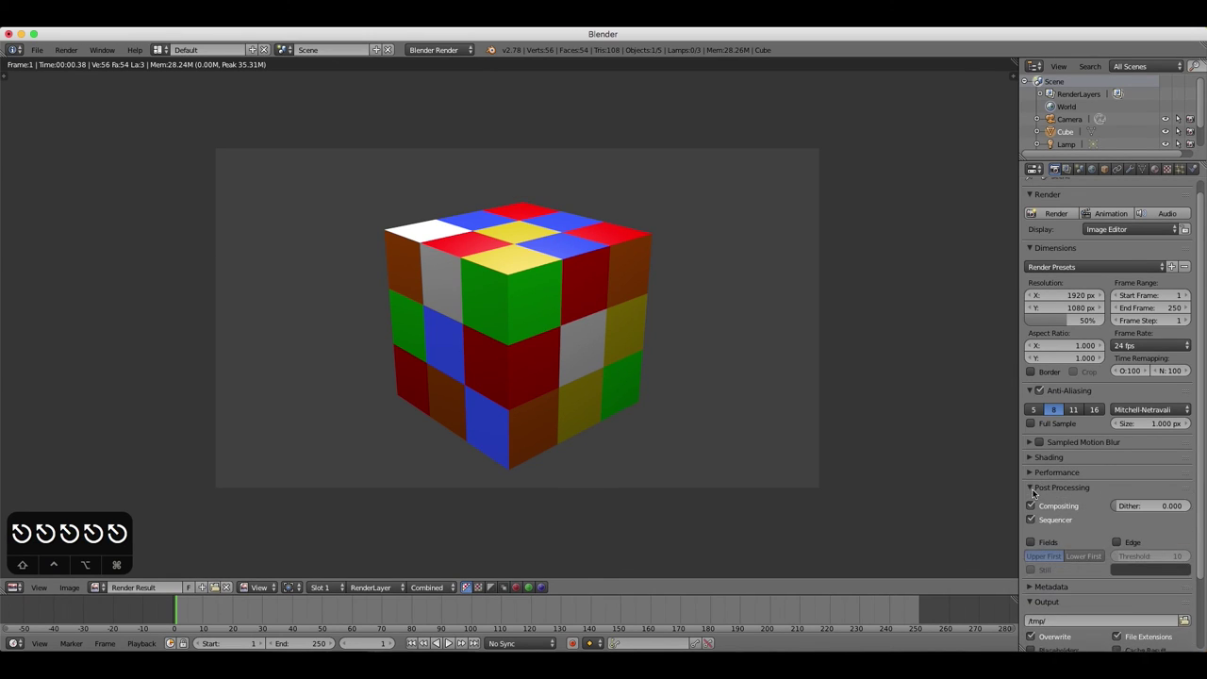
left_click(1054, 214)
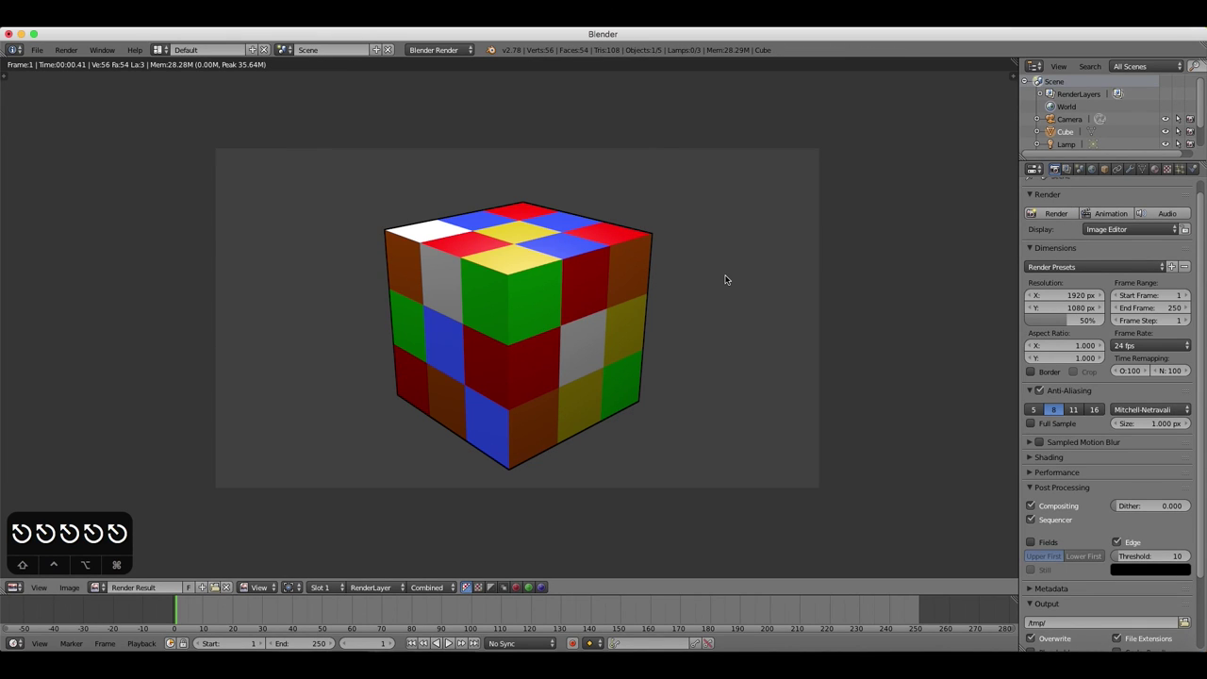